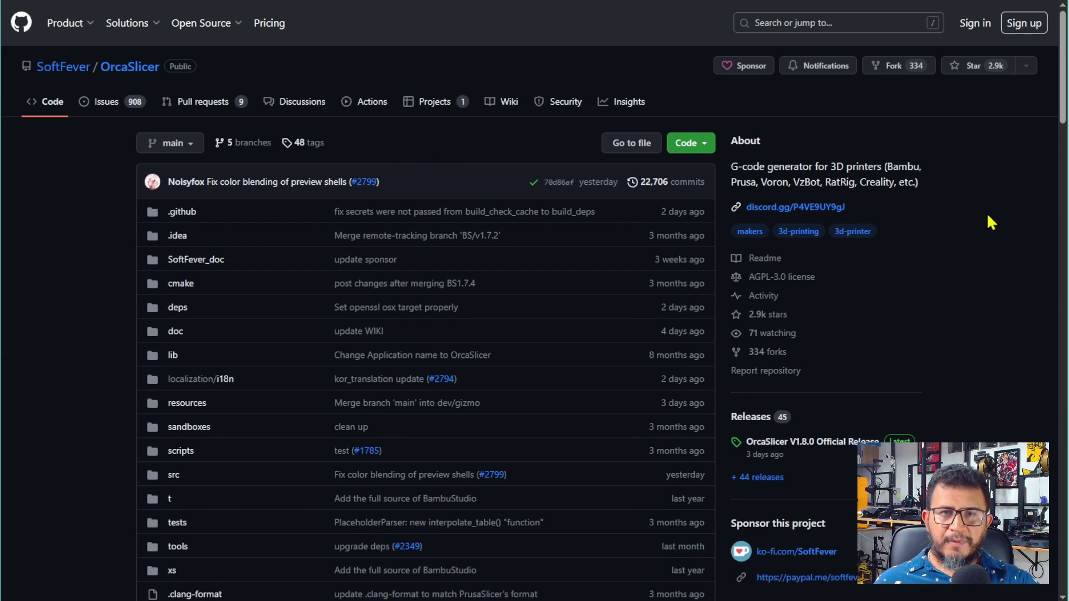
Look through the OrcaSlicer repository page, including the README's main features and installation instructions.
scroll(992, 223, "down", 12)
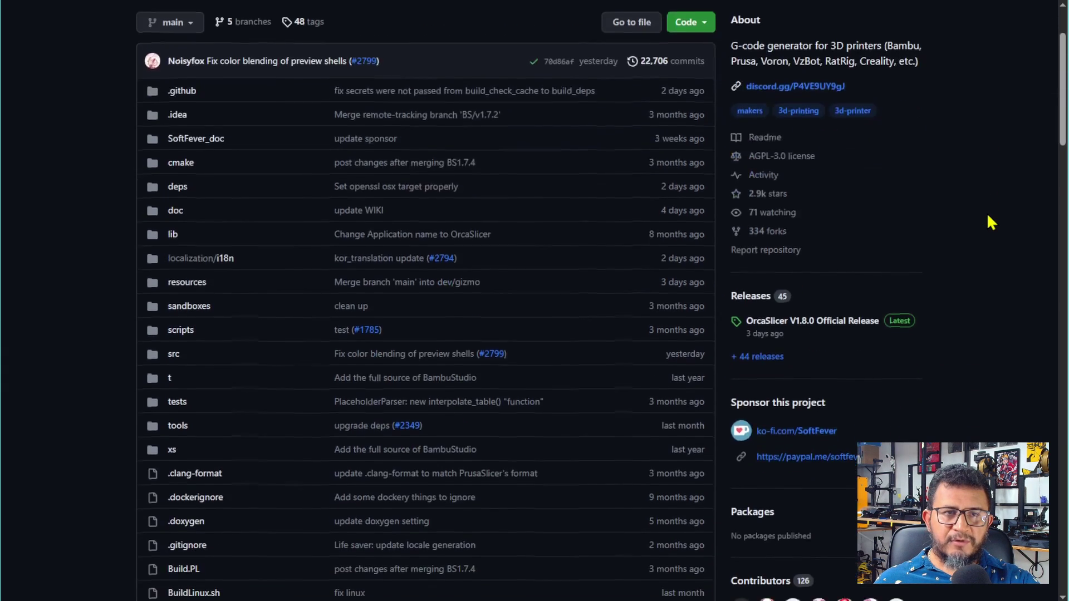
scroll(991, 223, "down", 3)
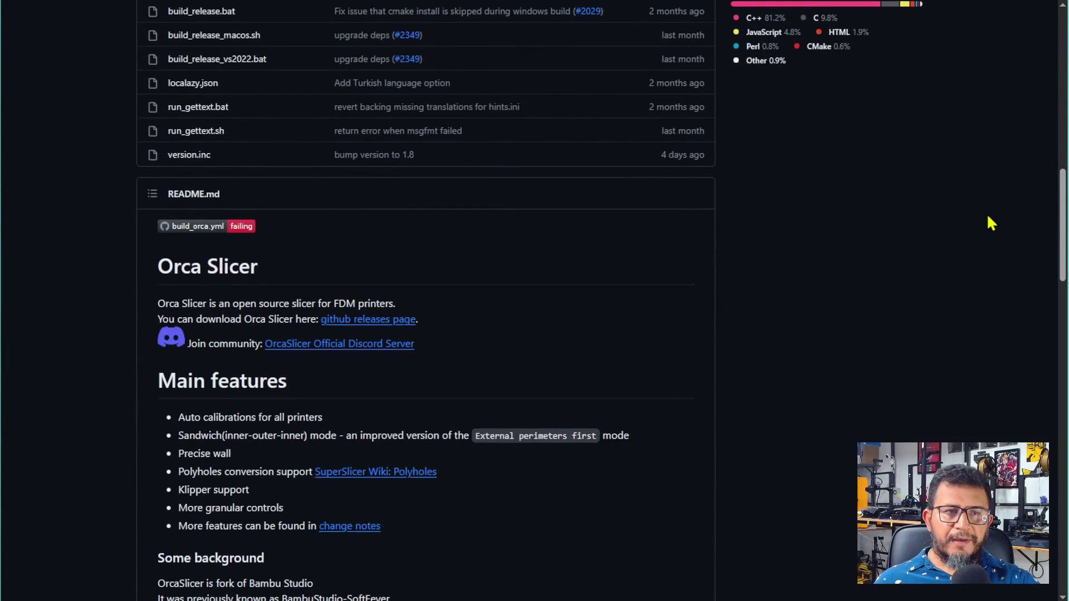
scroll(991, 223, "down", 2)
scroll(991, 223, "down", 2)
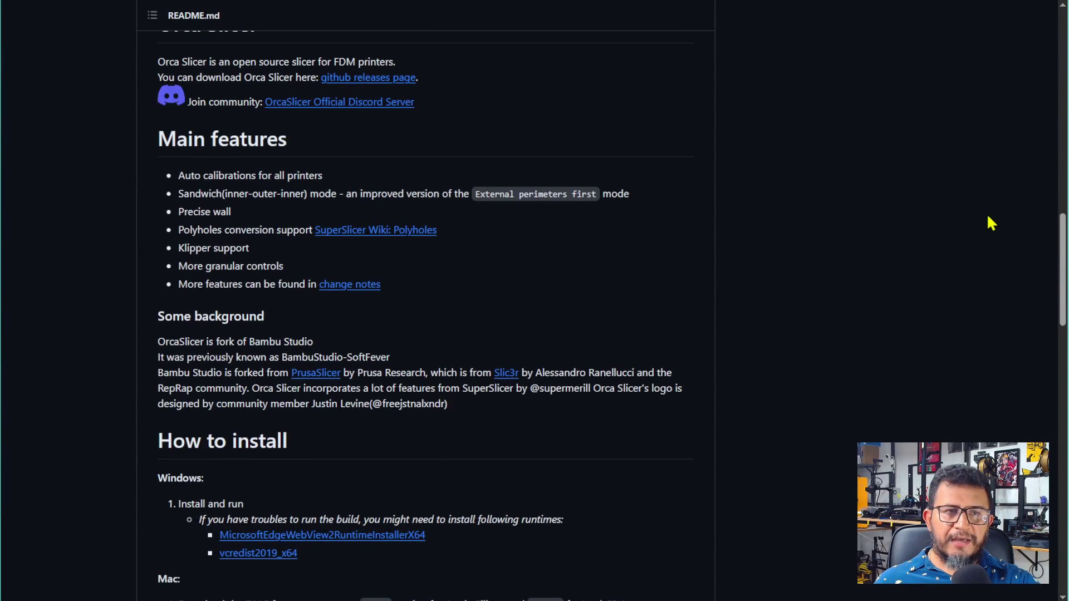
scroll(992, 223, "down", 4)
scroll(992, 223, "down", 2)
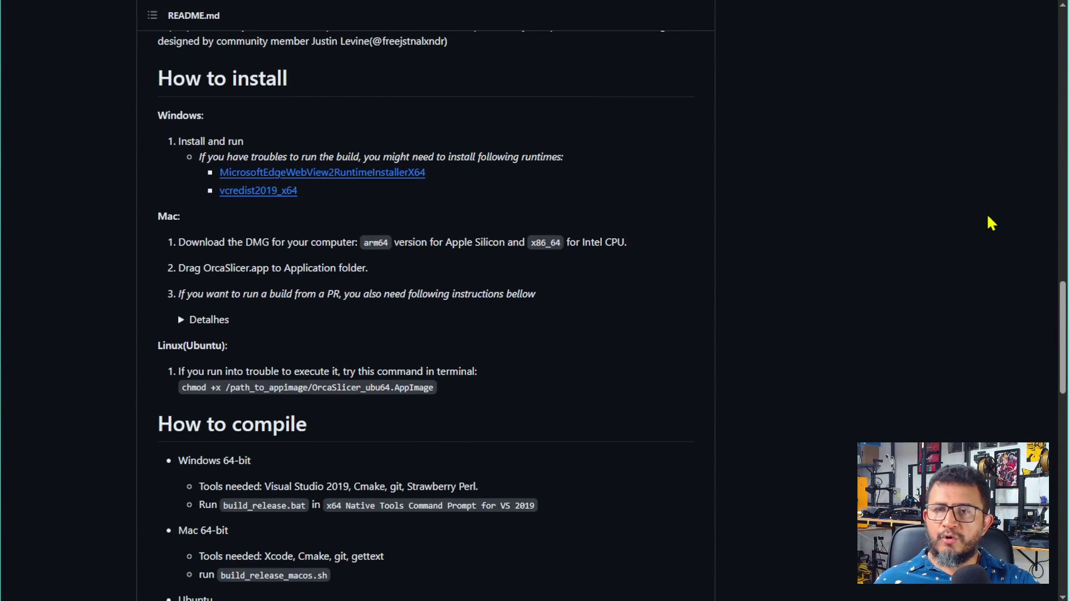
scroll(991, 239, "up", 10)
scroll(989, 234, "up", 15)
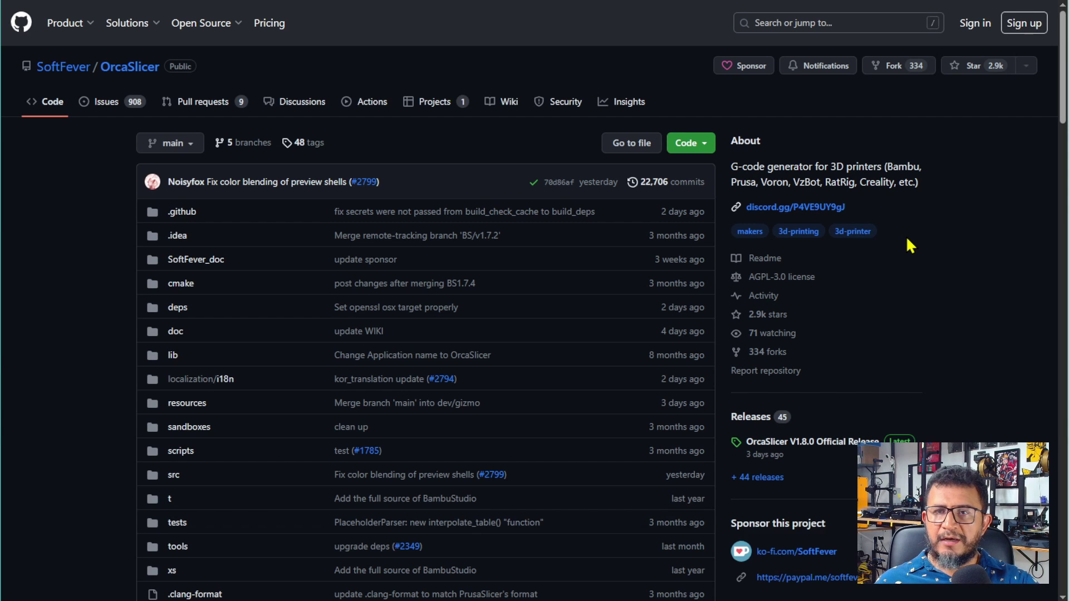
scroll(933, 244, "down", 2)
scroll(934, 245, "up", 3)
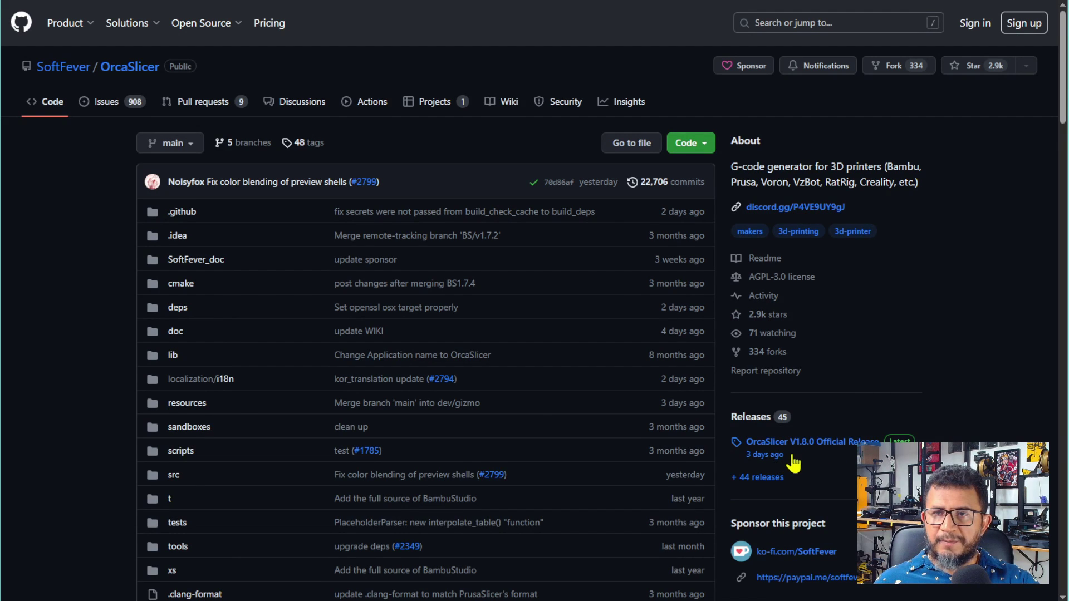
Open the OrcaSlicer V1.8.0 Official Release page and review its change notes and downloadable assets.
scroll(796, 463, "down", 2)
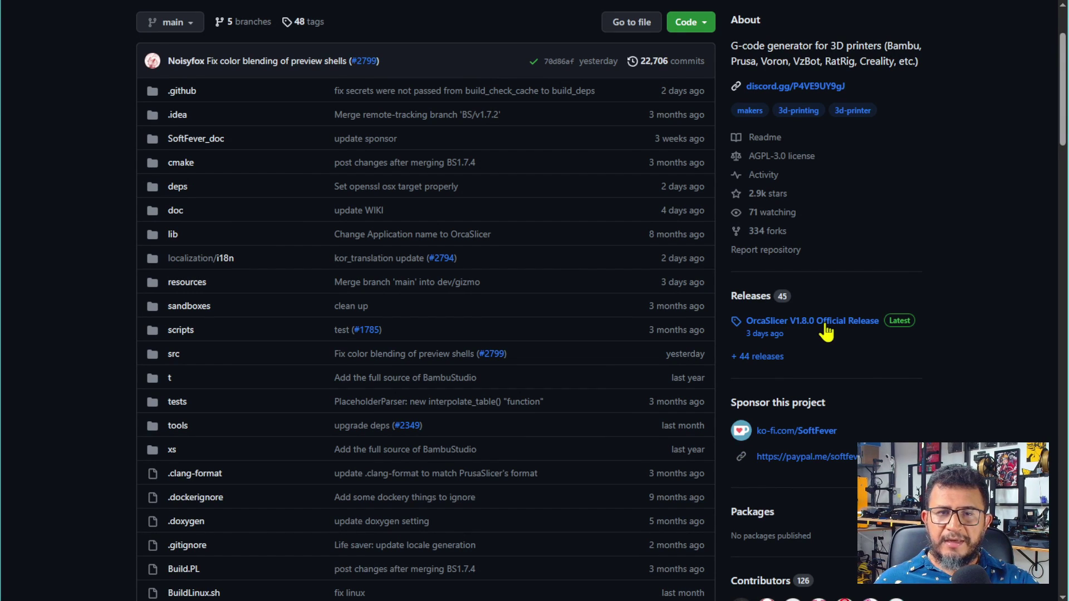
left_click(902, 329)
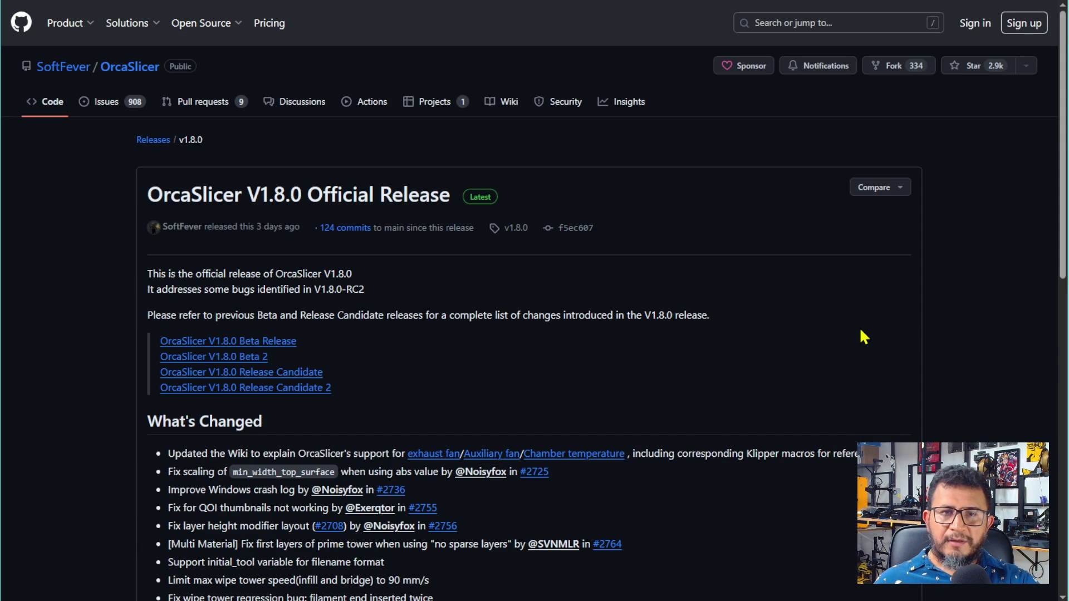
scroll(860, 331, "down", 6)
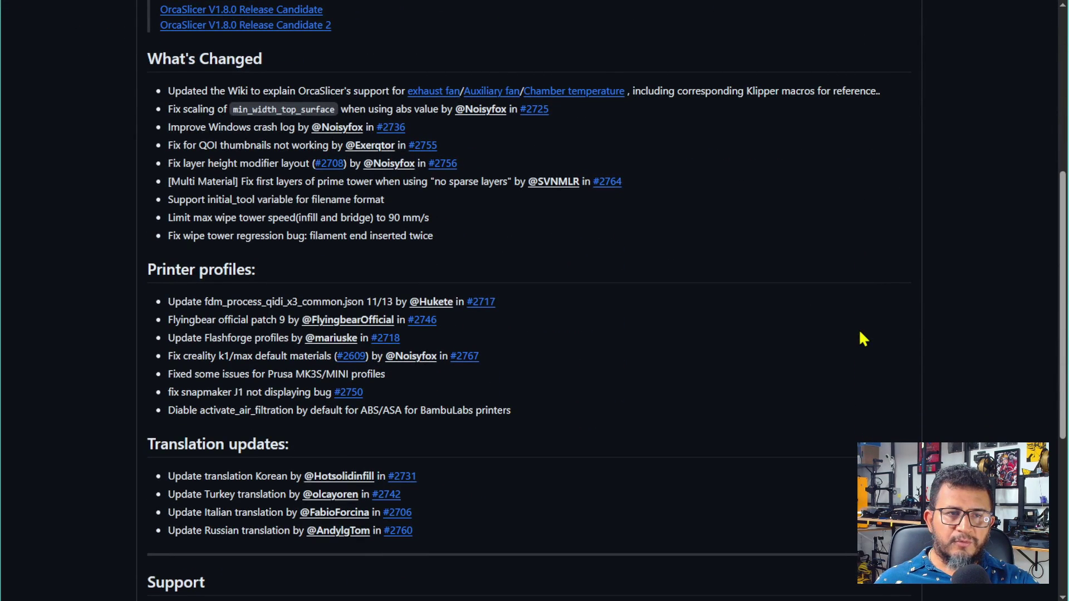
scroll(863, 338, "down", 6)
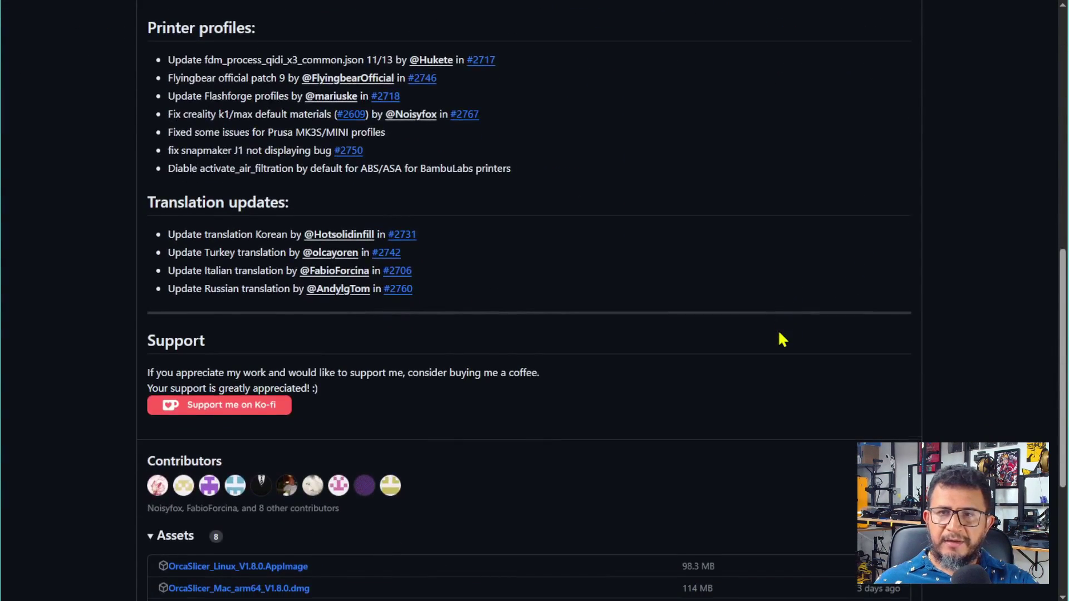
scroll(779, 333, "down", 3)
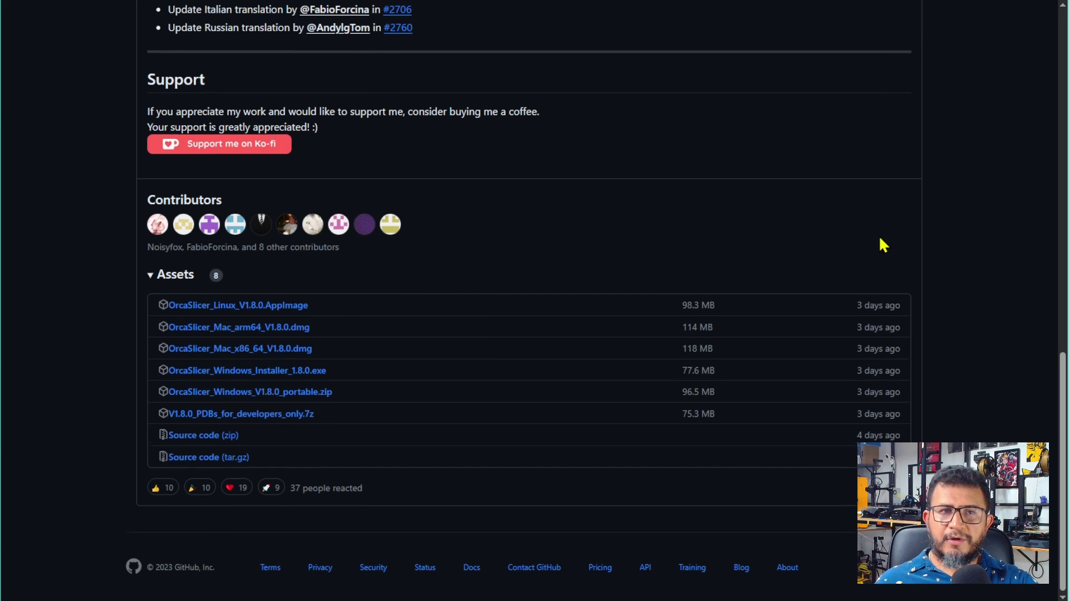
scroll(863, 243, "up", 15)
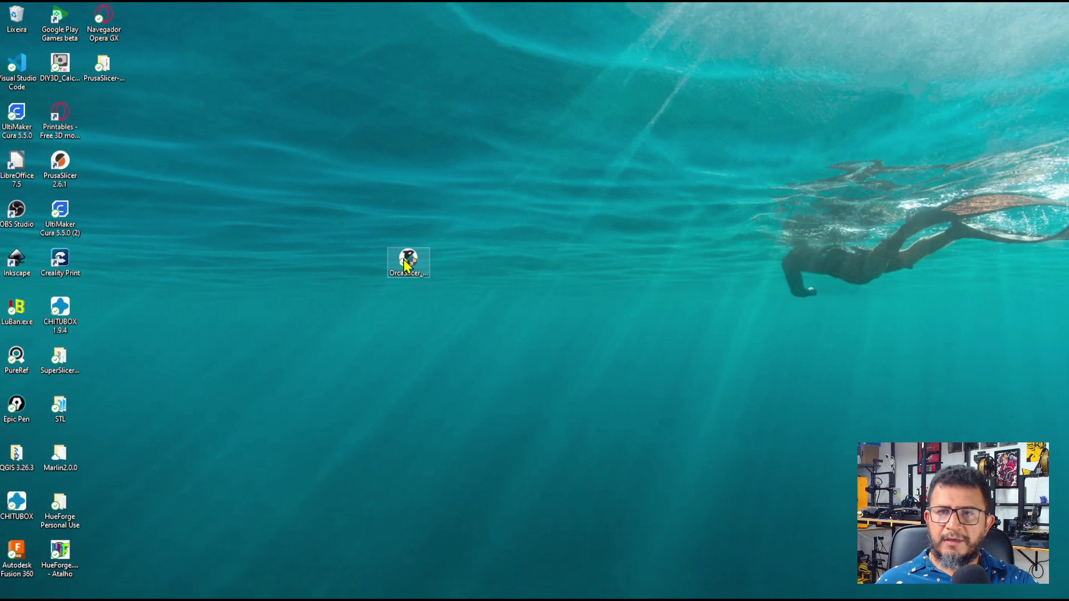
Launch the OrcaSlicer Windows installer 1.8.0 from the desktop and move its window to the middle of the screen.
left_click_drag(412, 264, 338, 274)
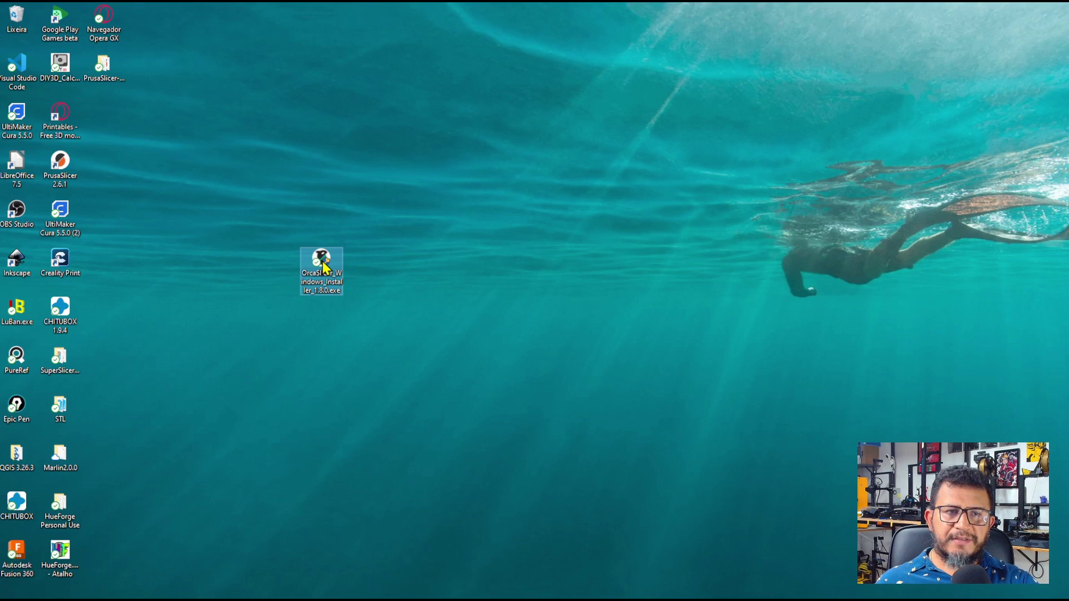
left_click(384, 274)
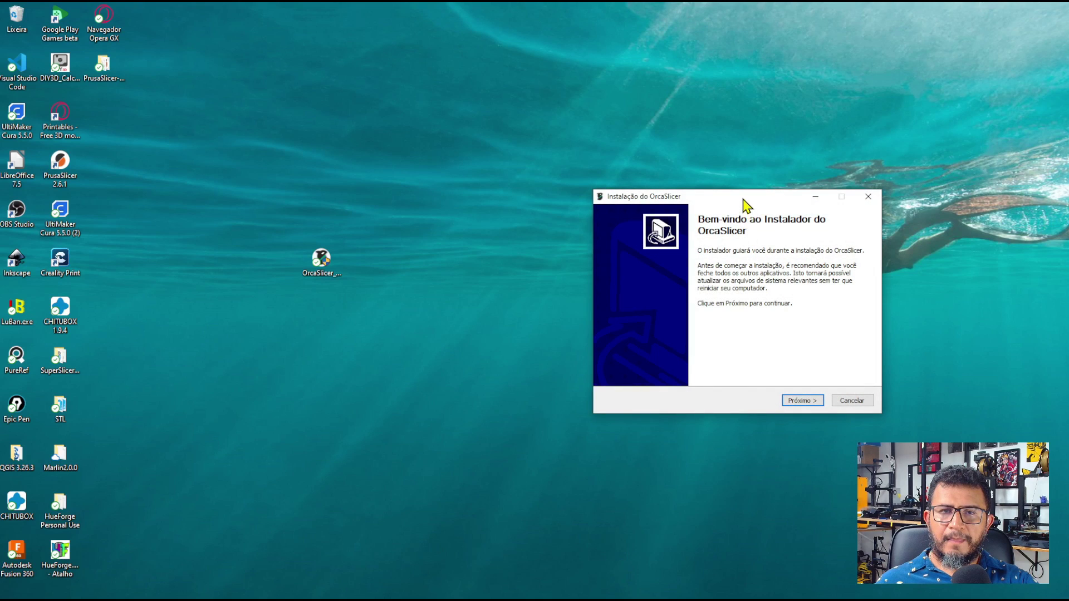
left_click_drag(744, 194, 553, 188)
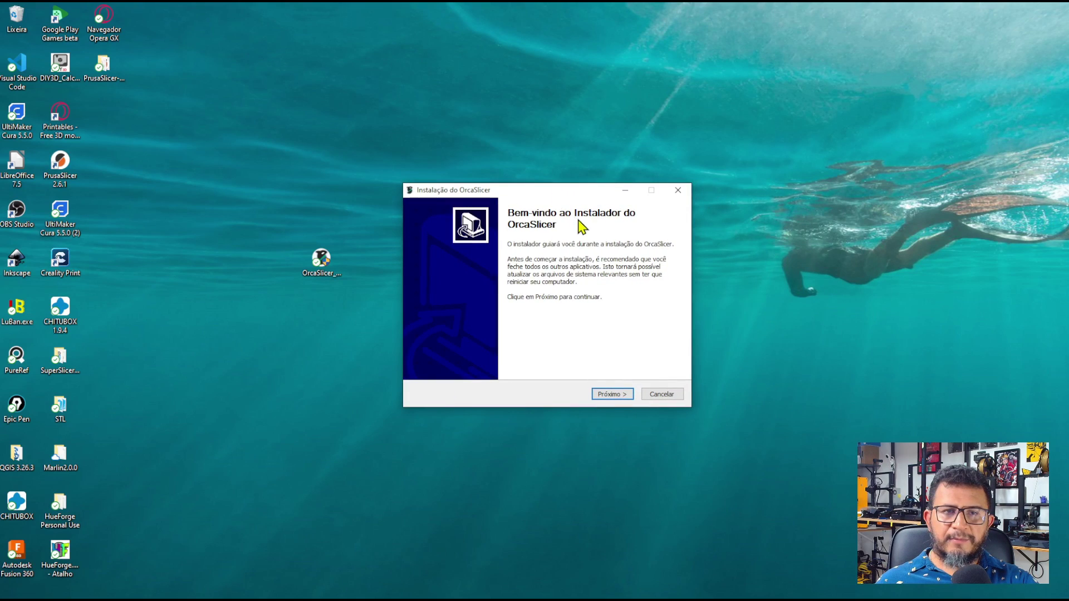
Install OrcaSlicer by accepting the licence, keeping the folder C:\Program Files\OrcaSlicer and the OrcaSlicer Start Menu folder, and finish the installer.
left_click(615, 397)
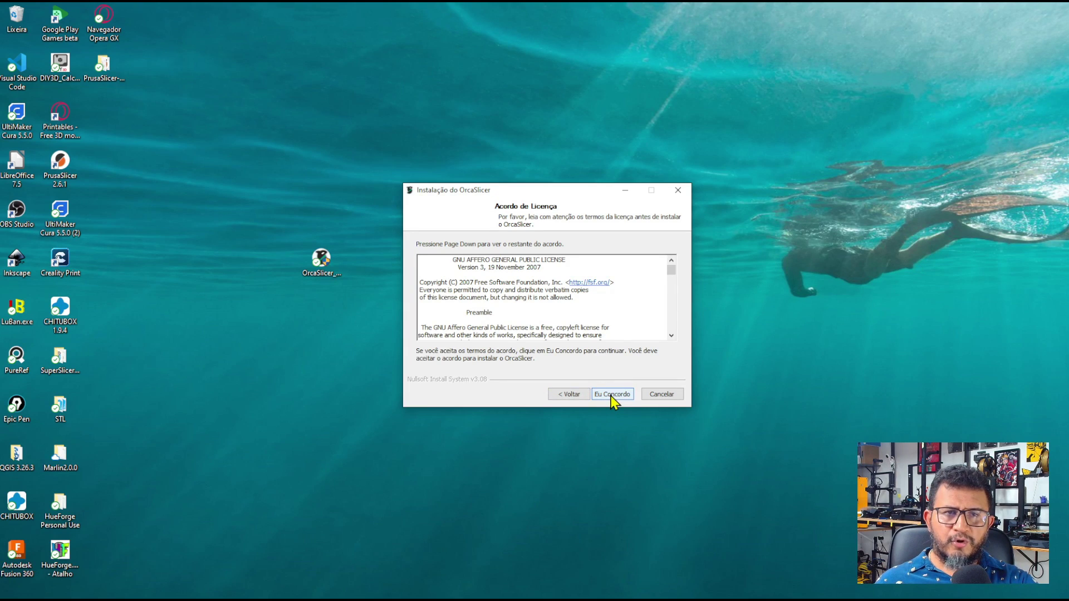
left_click(610, 396)
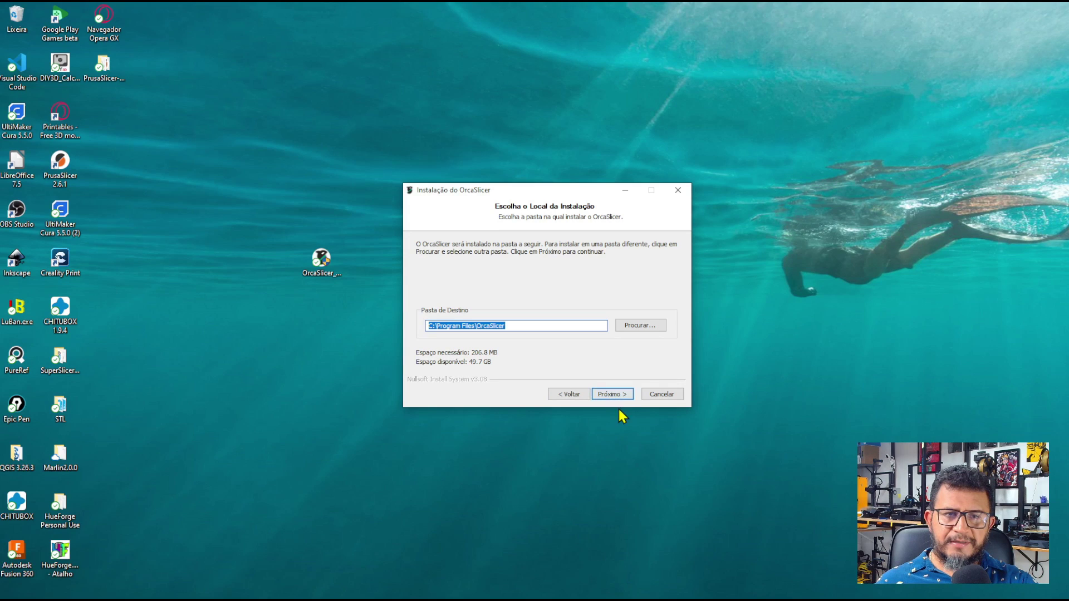
left_click(615, 394)
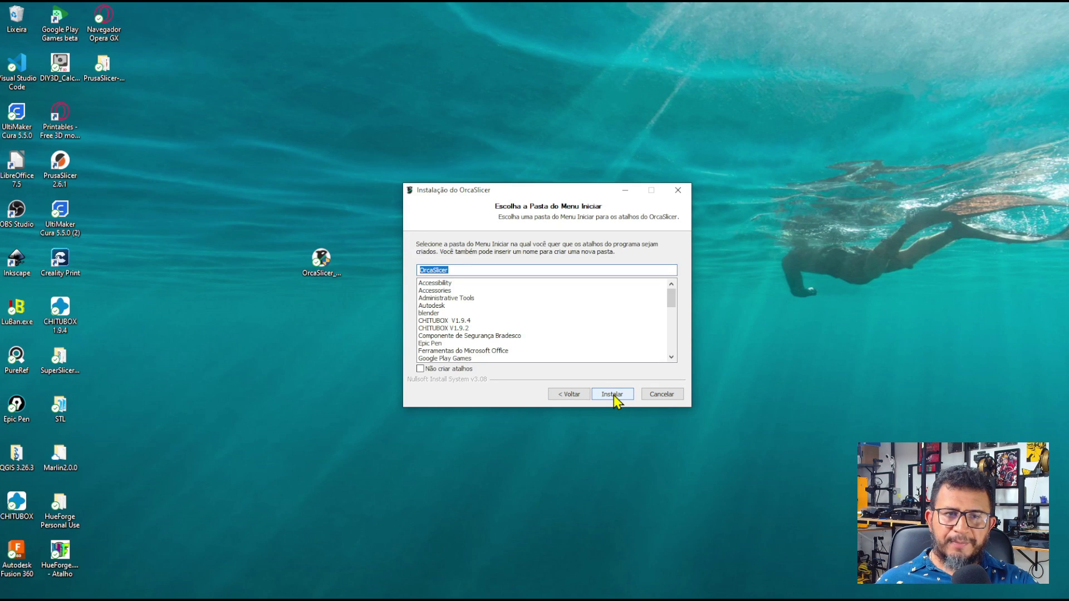
left_click(613, 394)
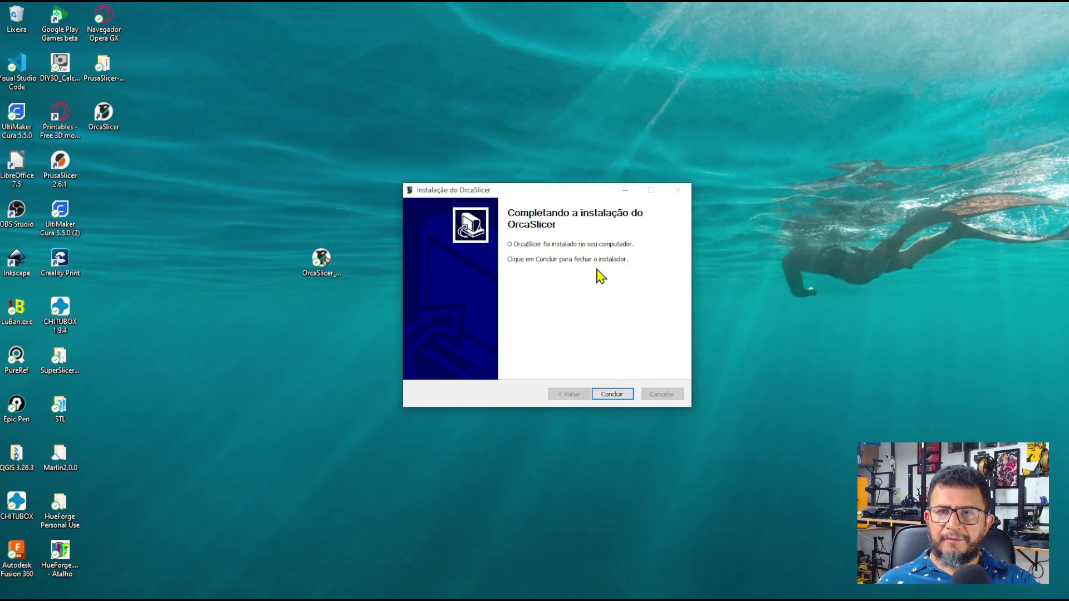
left_click(613, 395)
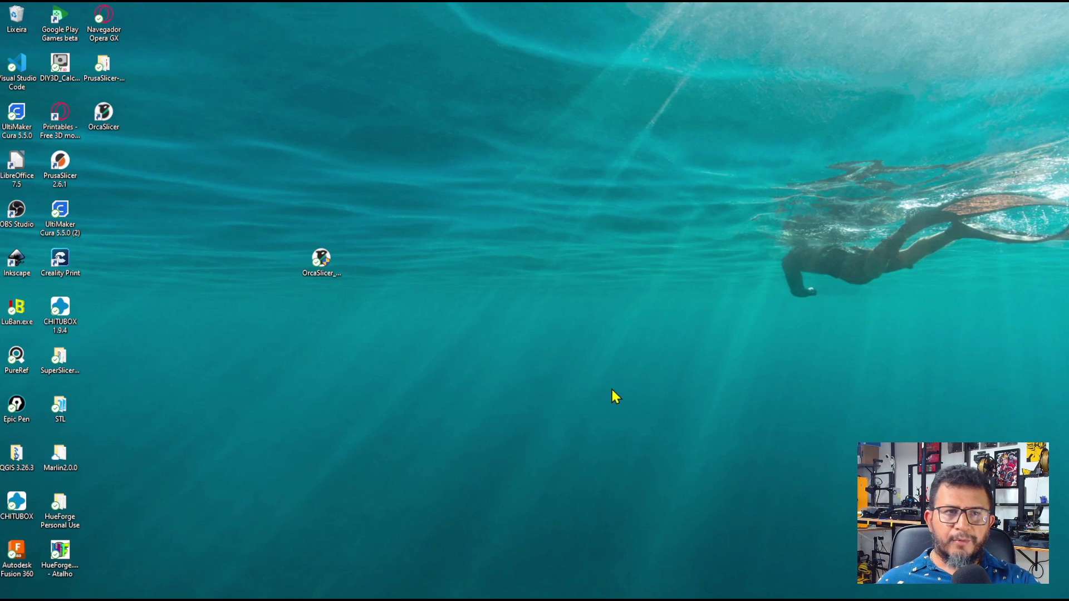
Delete the OrcaSlicer installer file from the desktop and start the installed OrcaSlicer.
left_click(109, 118)
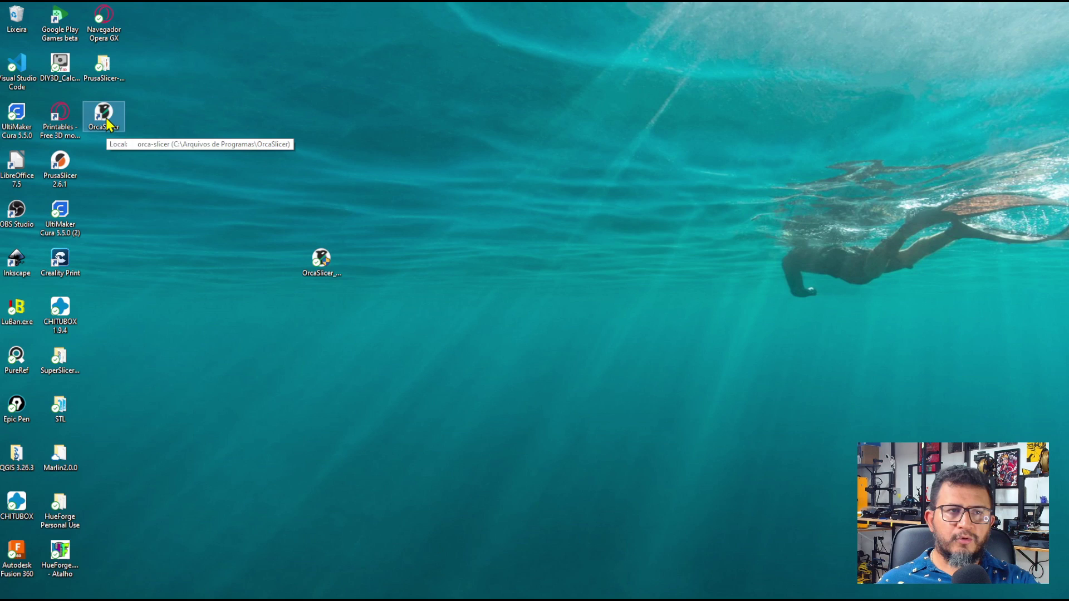
left_click(333, 269)
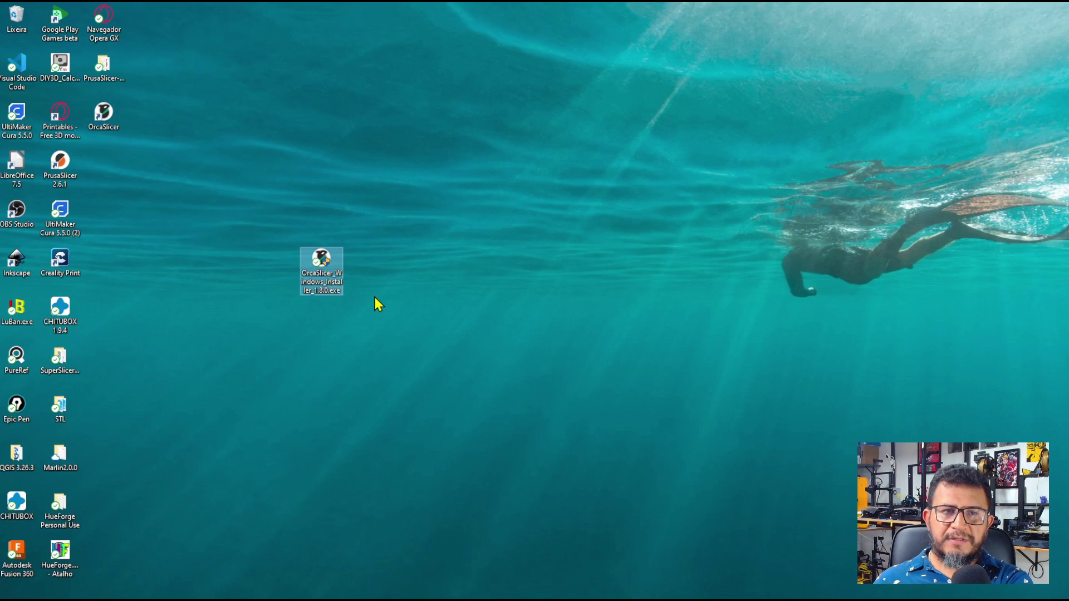
key("Delete")
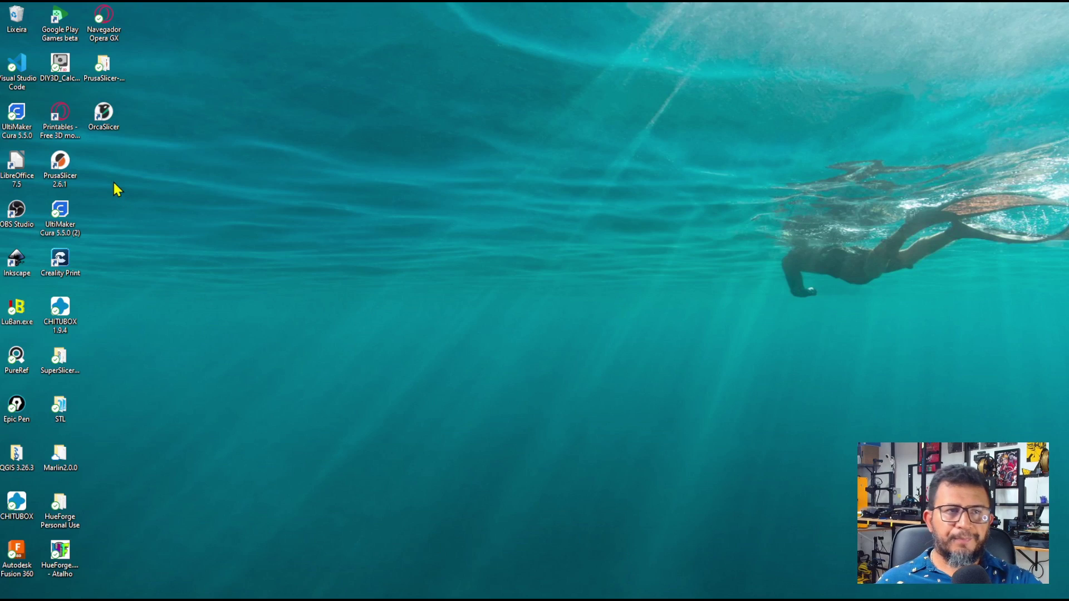
double_click(110, 118)
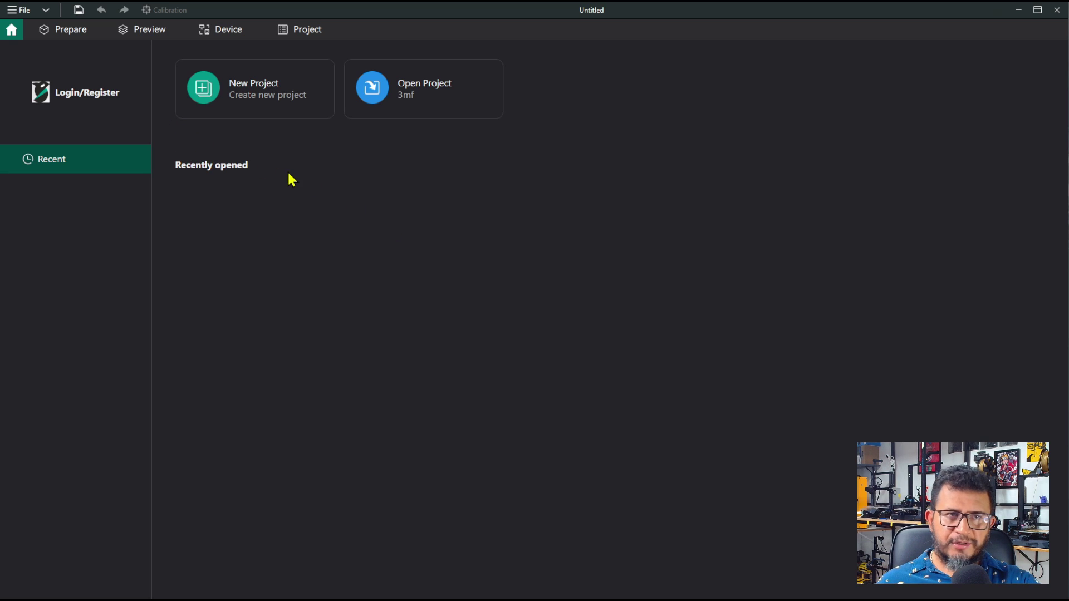
Disable dark mode in the preferences and close them.
left_click(47, 10)
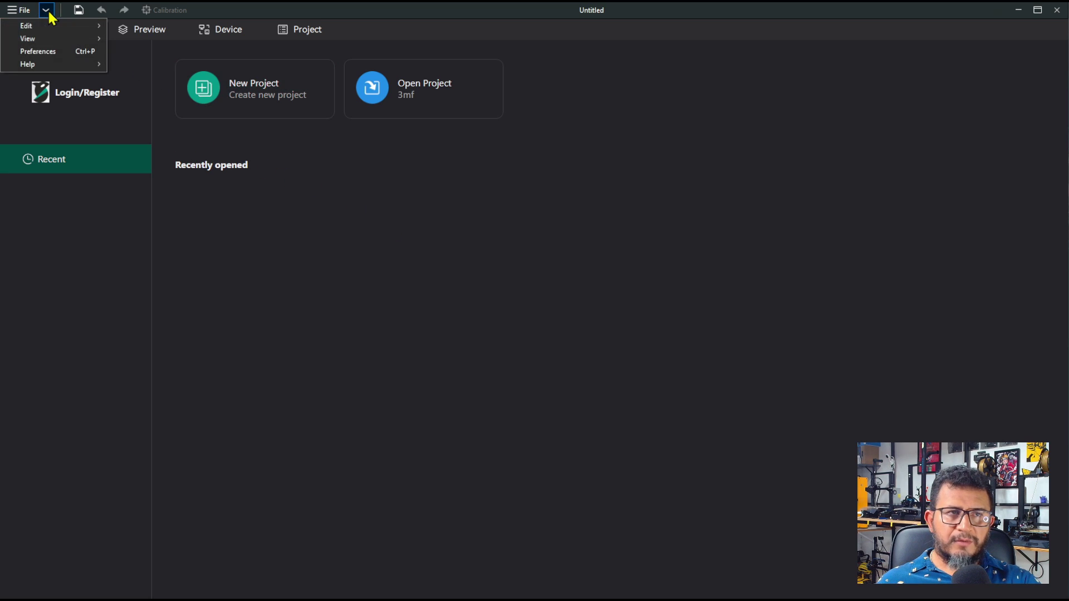
left_click(53, 54)
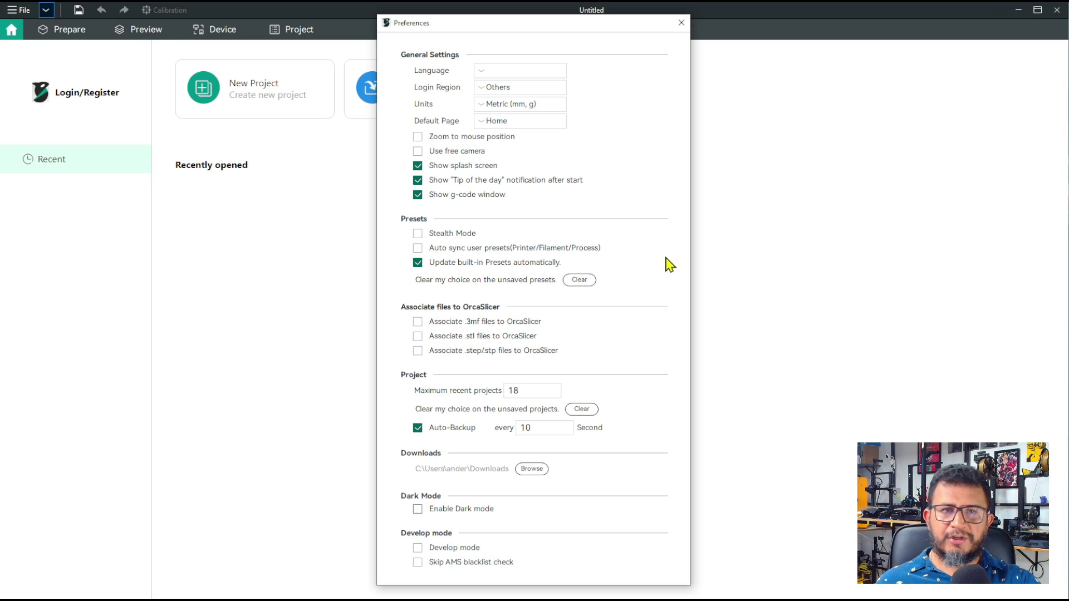
left_click(681, 23)
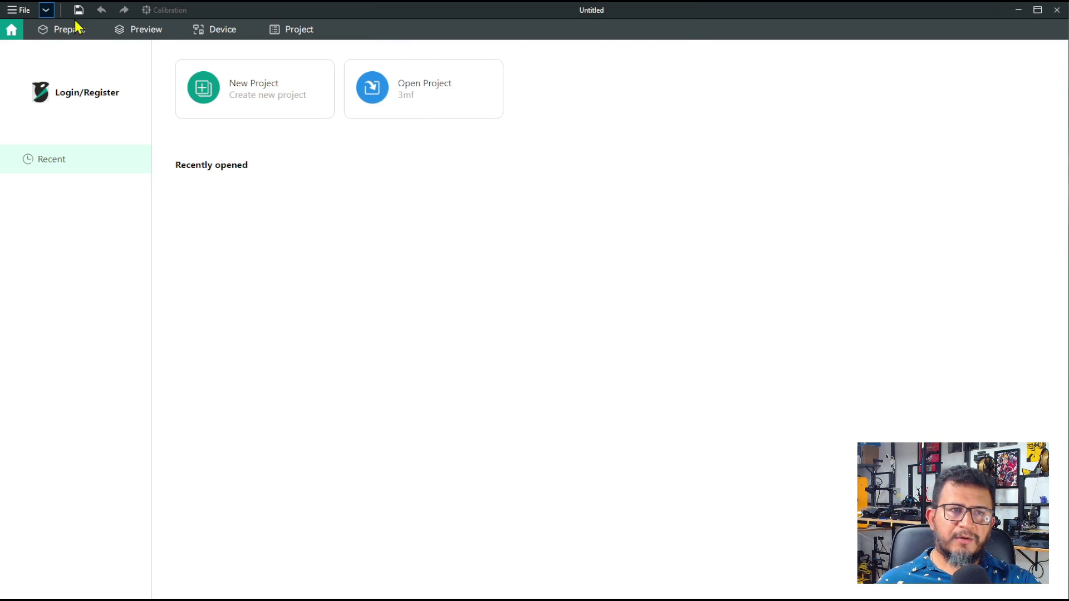
Enable dark mode in the preferences and return to the home page.
left_click(45, 11)
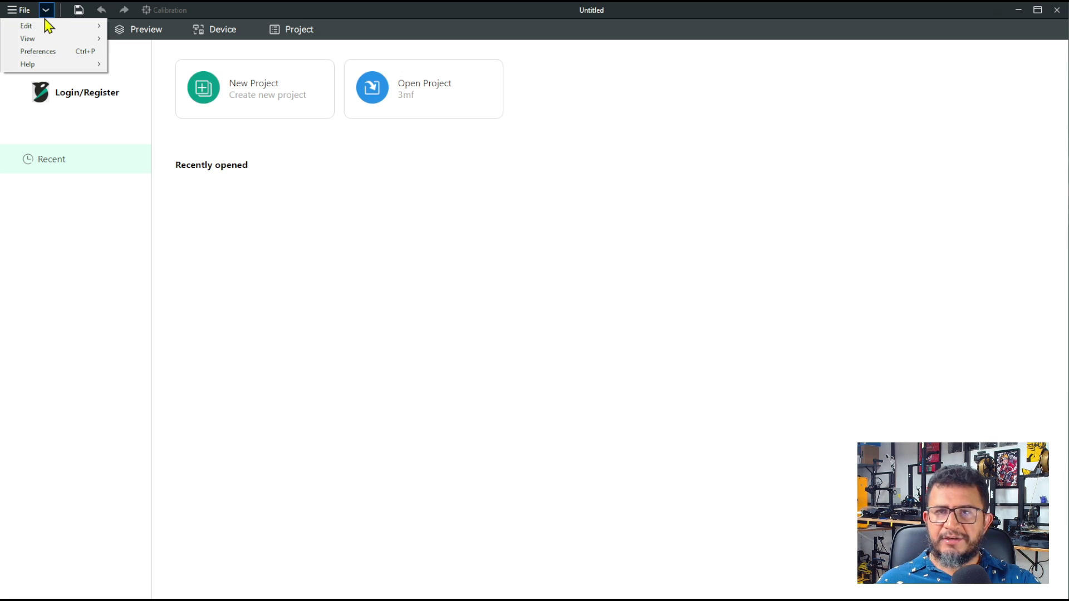
left_click(49, 53)
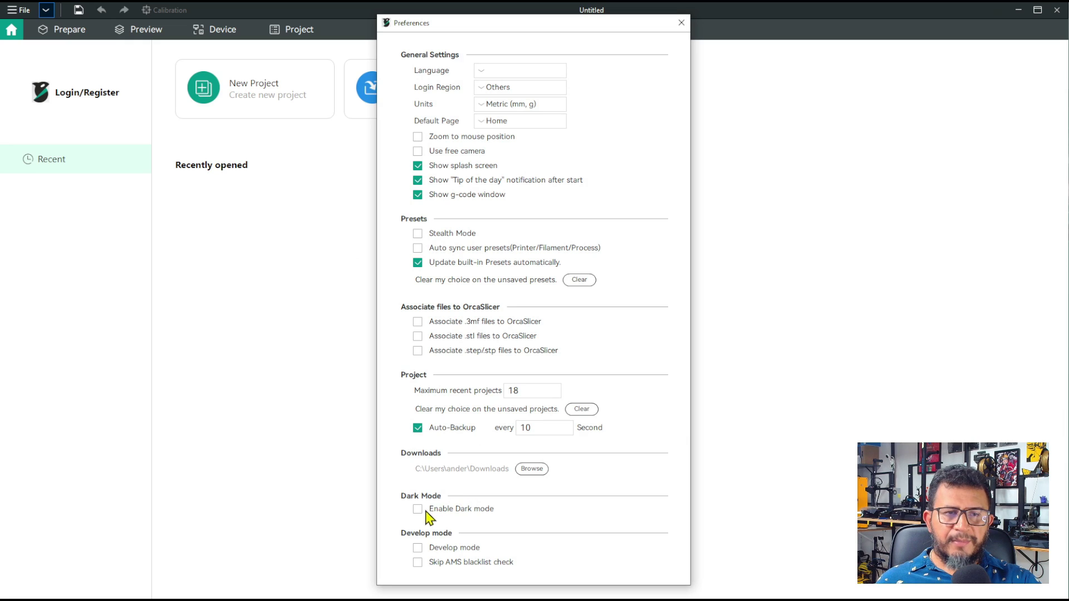
left_click(418, 509)
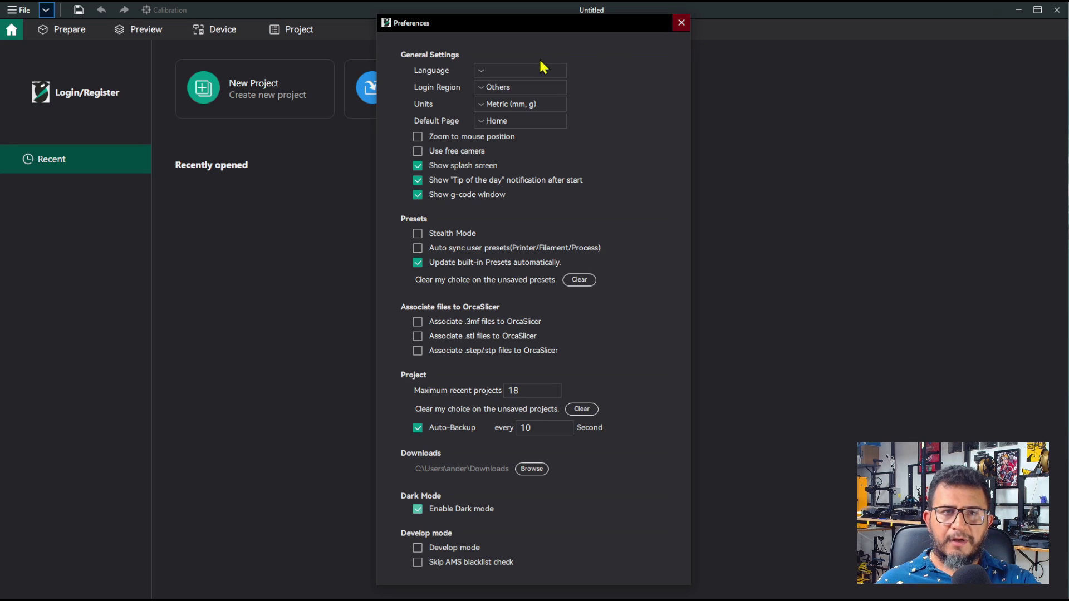
left_click(682, 23)
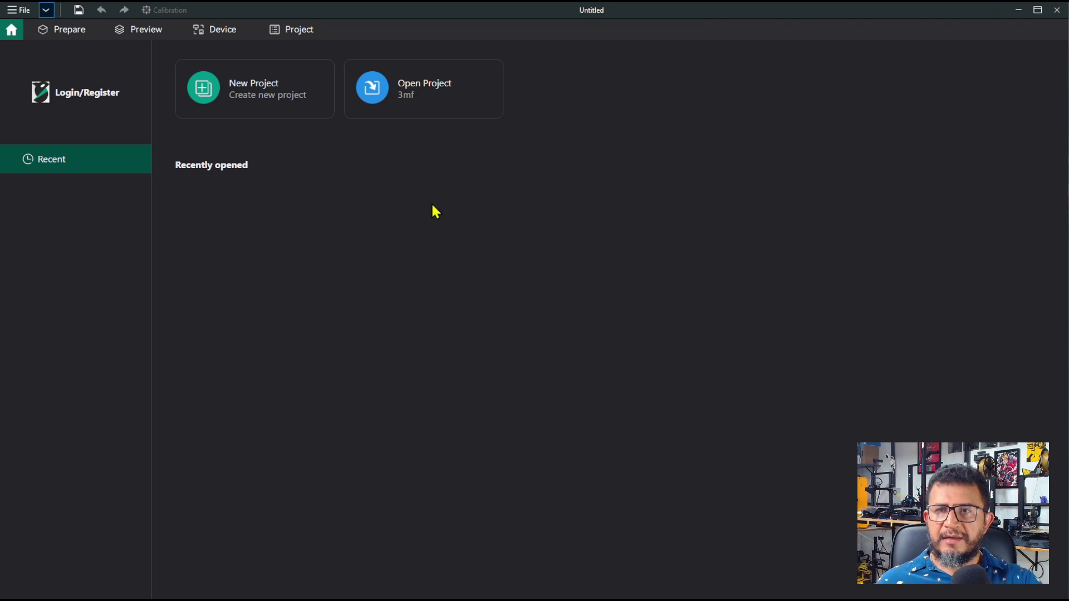
Create a new project and open the printer selection for it.
left_click(256, 99)
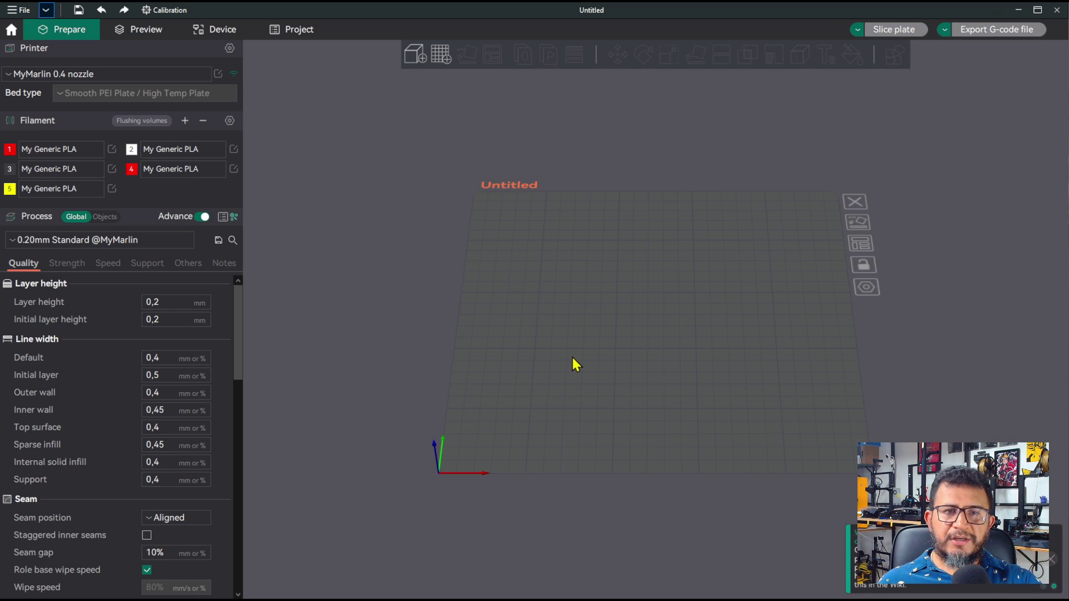
left_click_drag(573, 357, 570, 357)
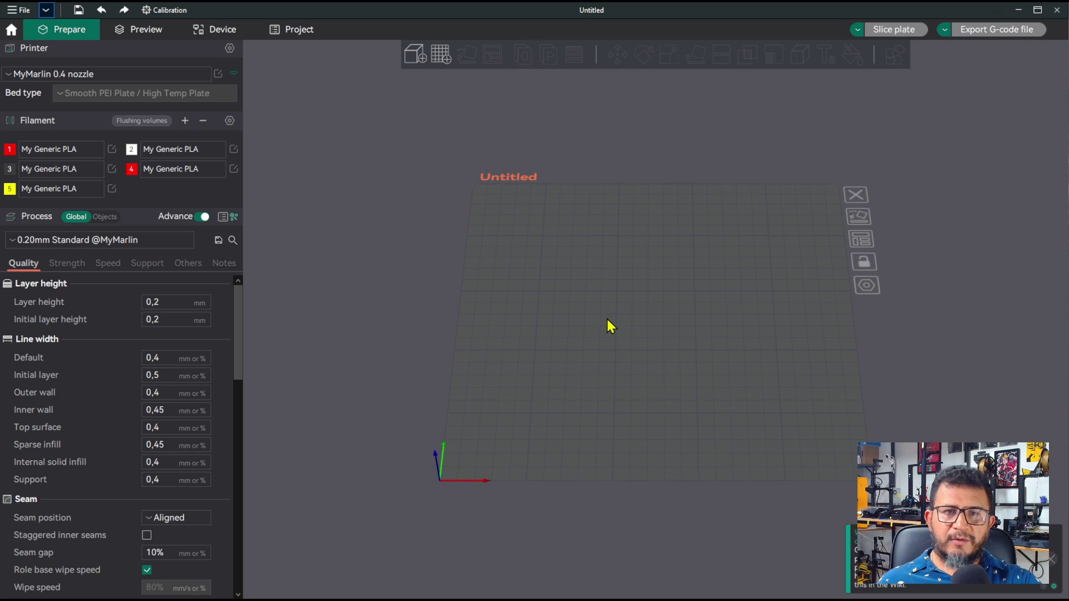
right_click_drag(608, 321, 576, 316)
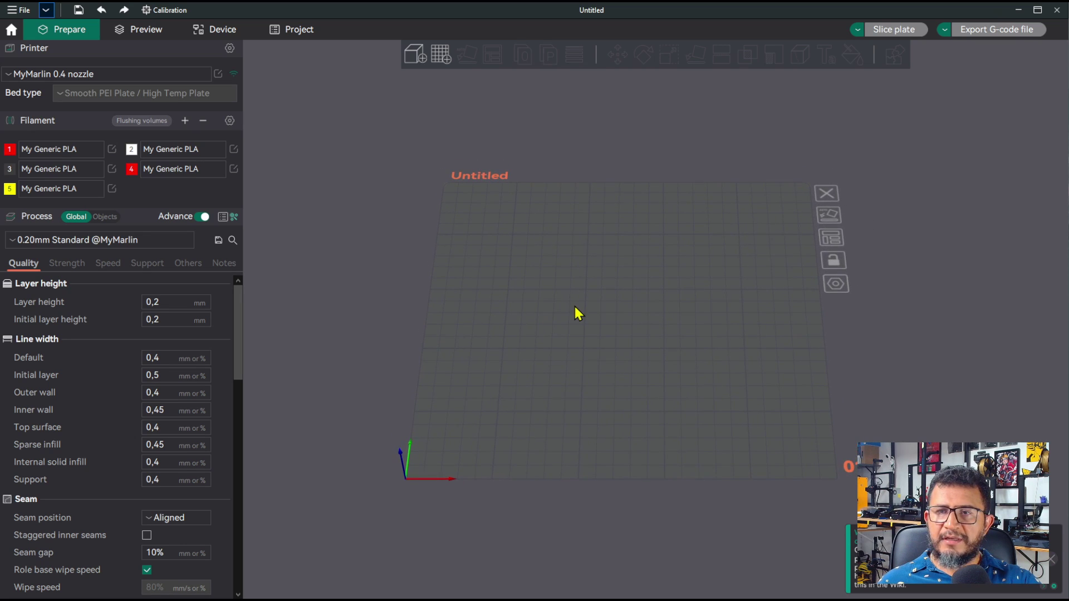
left_click_drag(603, 311, 603, 320)
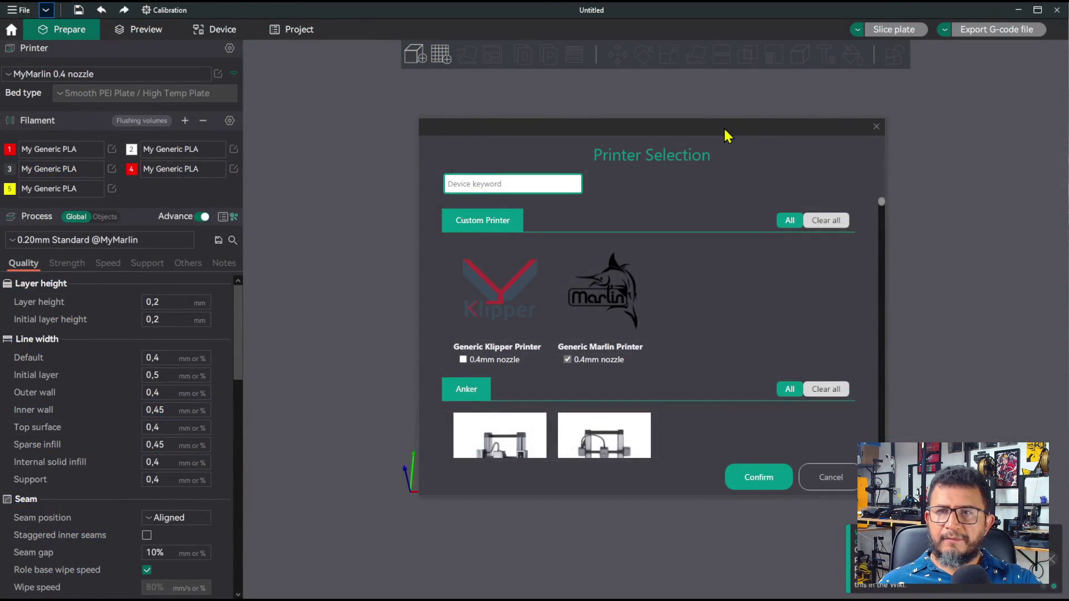
Filter the printer selection by the keyword "creality" and browse to the Ender-3 models.
left_click_drag(727, 135, 650, 123)
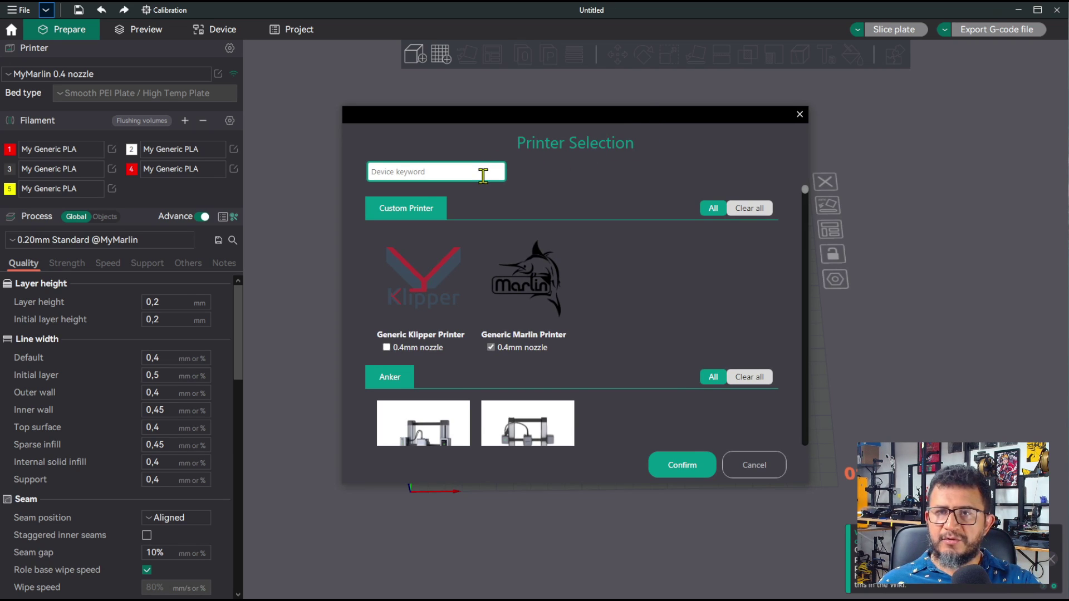
left_click(444, 173)
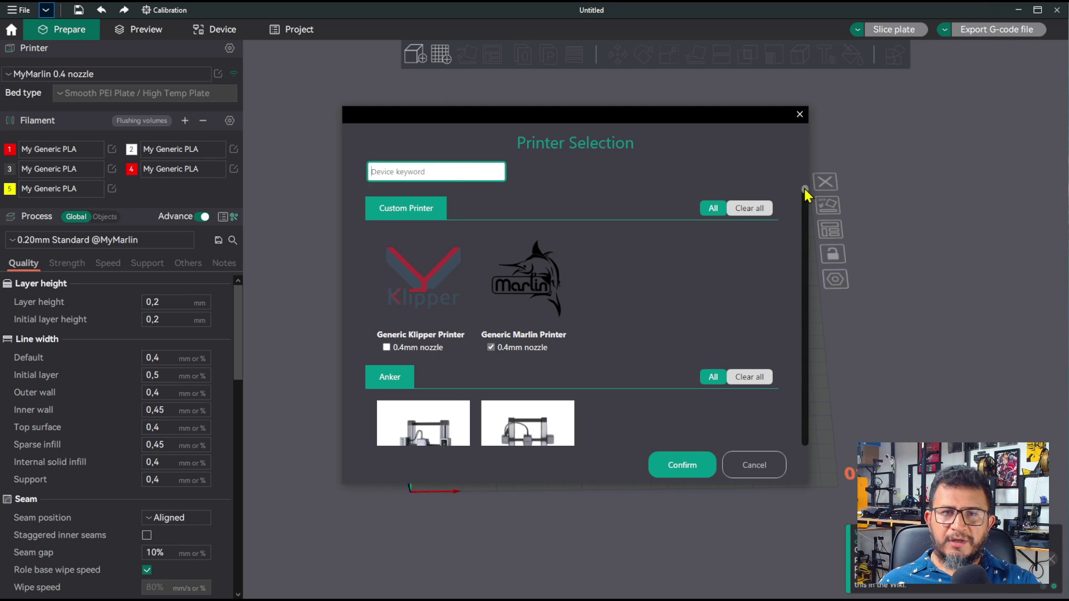
mouse_move(805, 195)
left_mouse_down()
mouse_move(809, 306)
mouse_move(813, 188)
left_mouse_up()
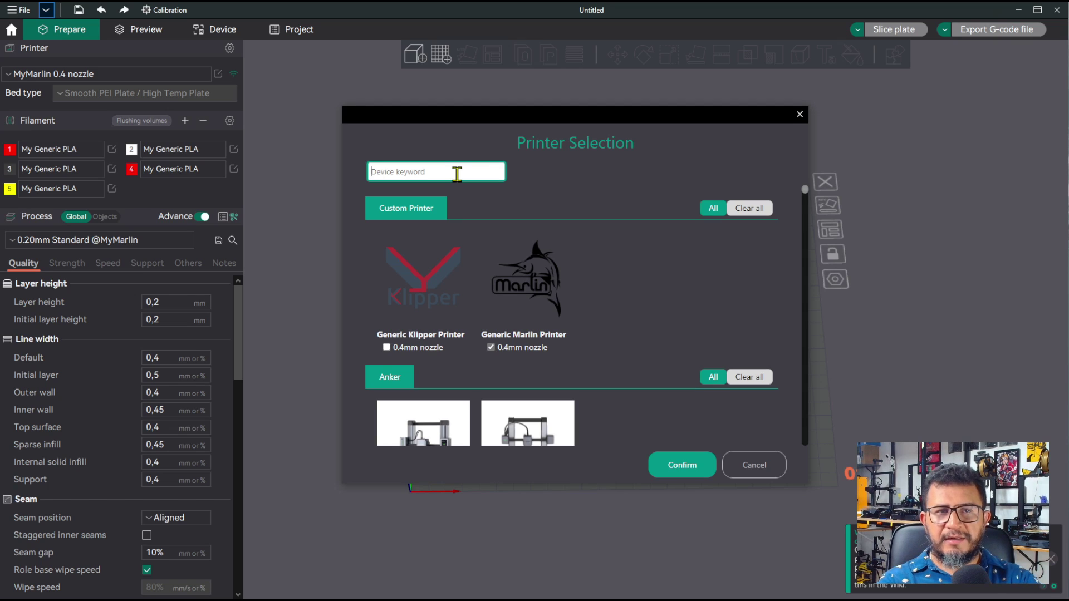
type("creality")
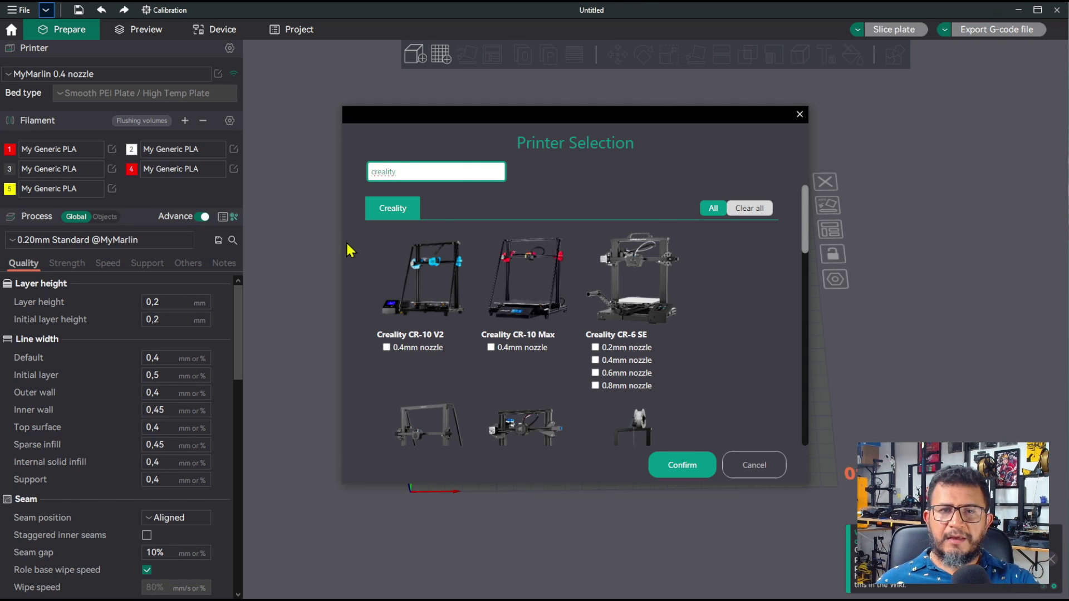
left_click_drag(807, 211, 808, 293)
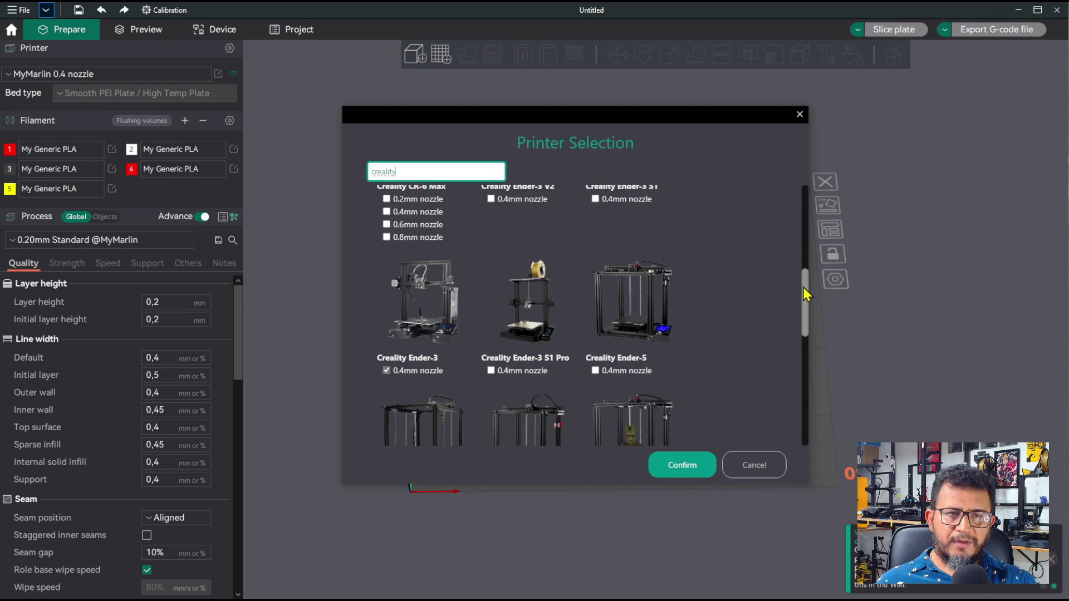
Deselect the Creality Ender-3 0.4mm nozzle, select the Creality Ender-3 S1 0.4mm nozzle instead, and confirm the printer selection.
left_click(387, 370)
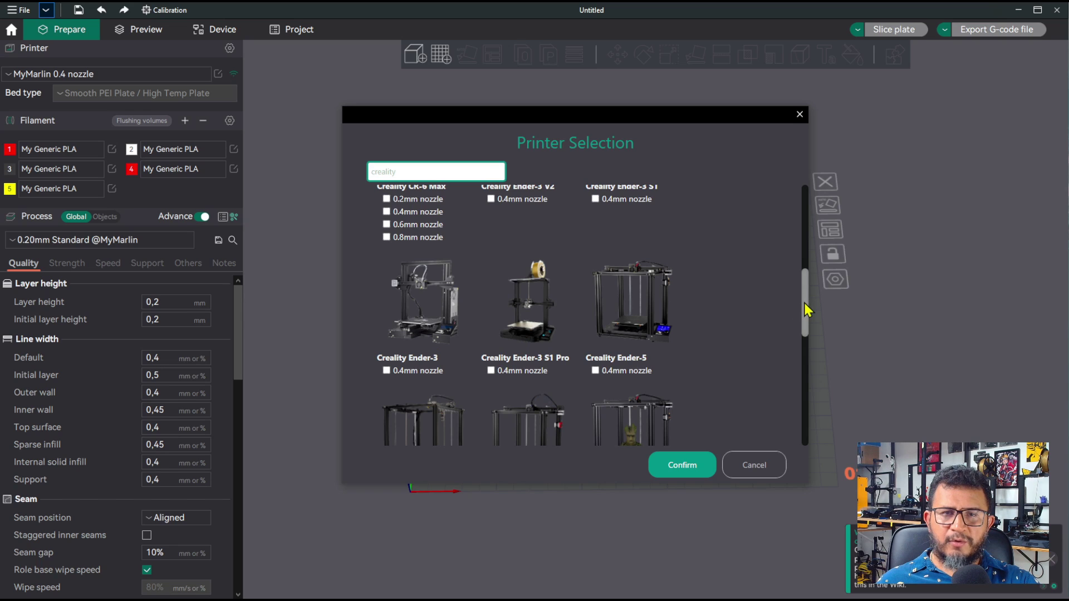
left_click_drag(805, 313, 808, 286)
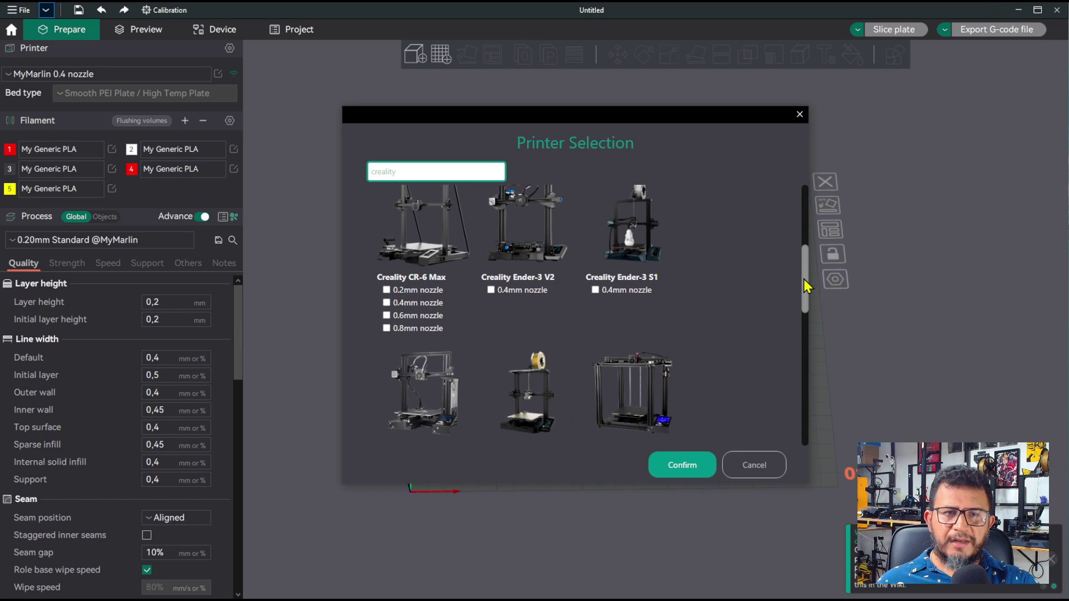
left_click(595, 290)
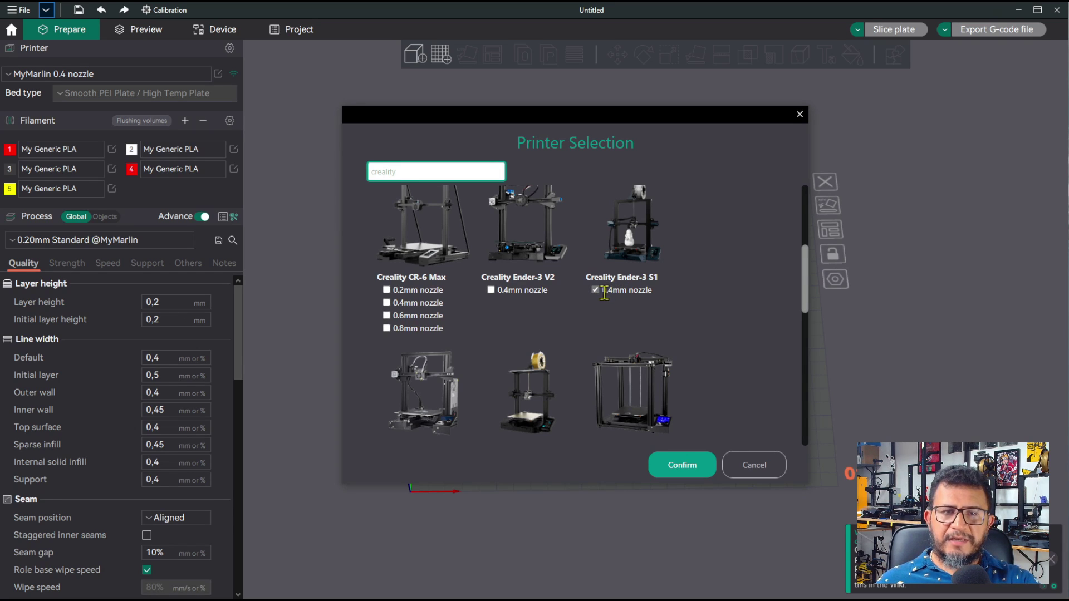
left_click(685, 469)
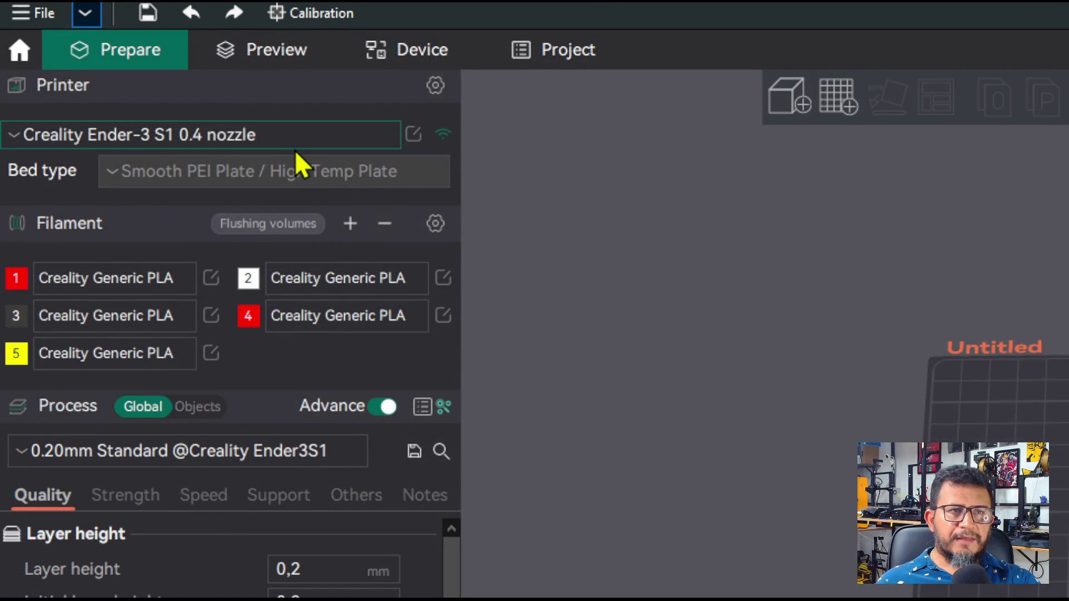
Open the Creality Ender-3 S1 printer settings and examine the bed shape, basic information and machine G-code.
left_click(120, 134)
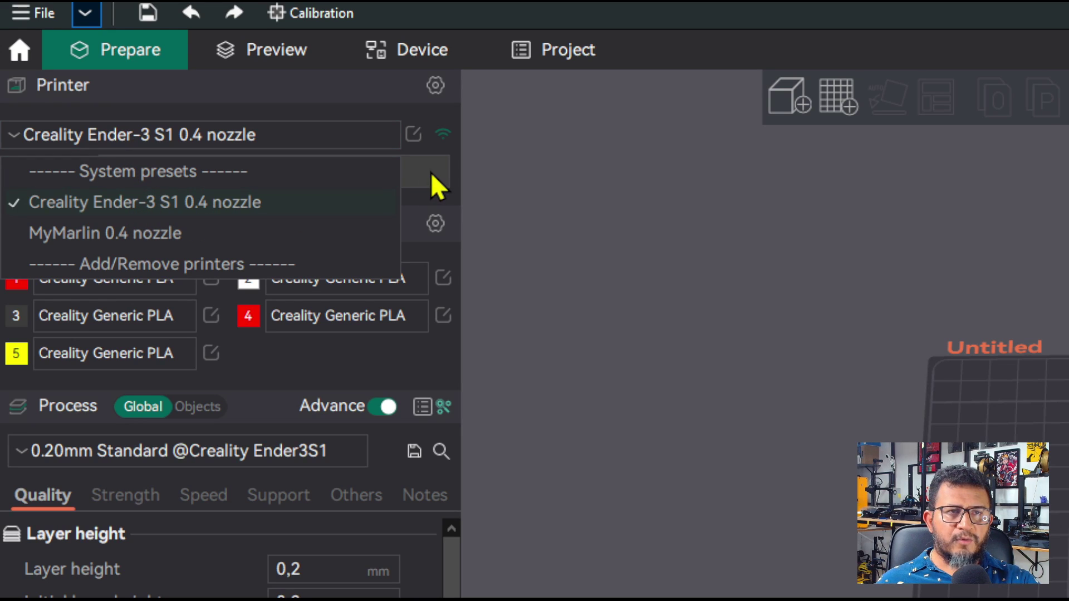
left_click(447, 179)
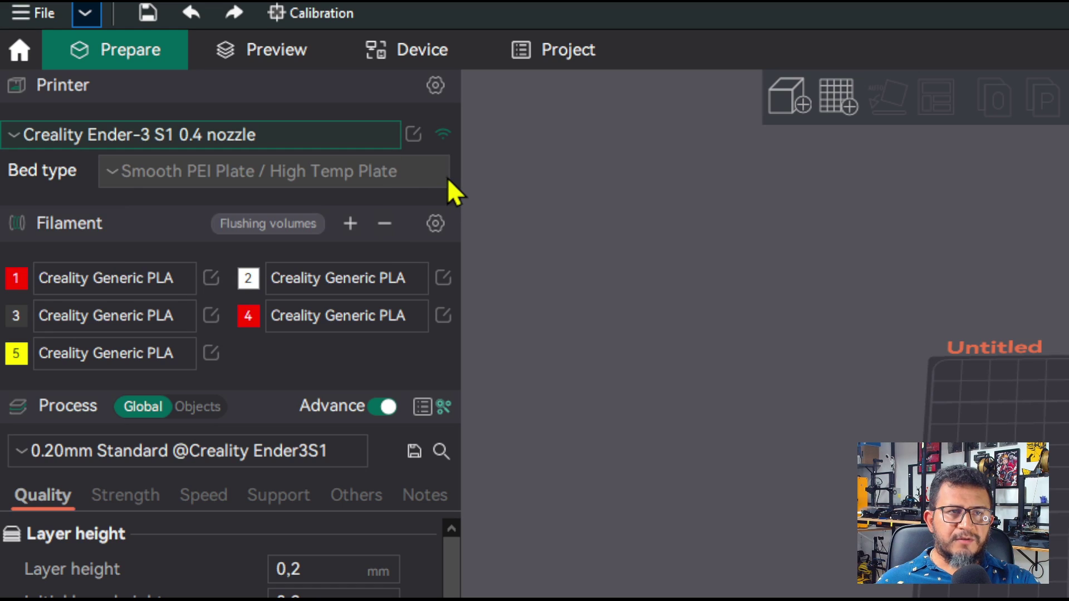
left_click(414, 135)
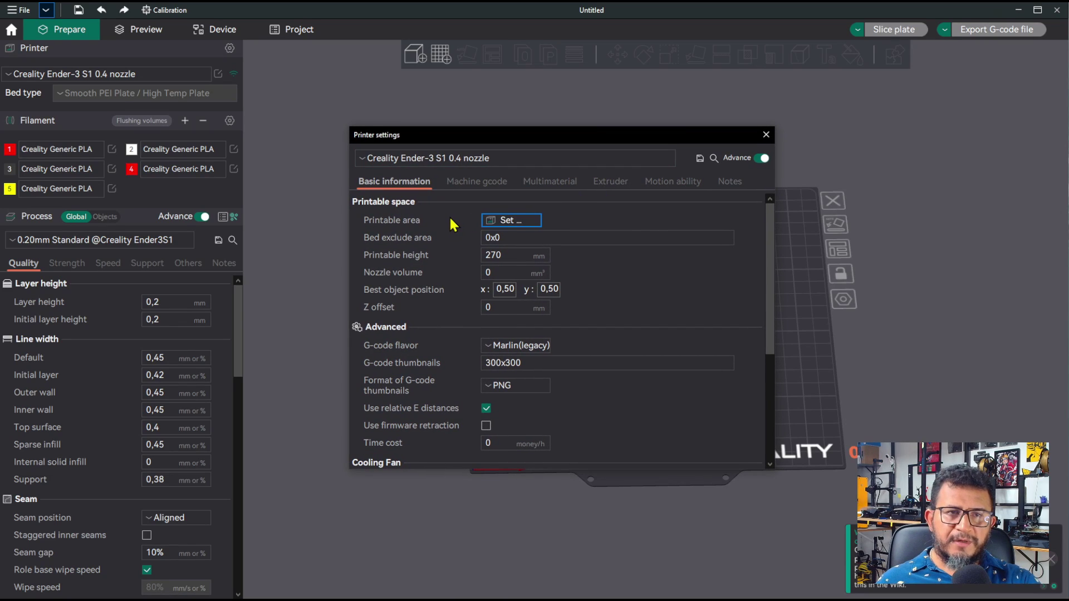
left_click(512, 221)
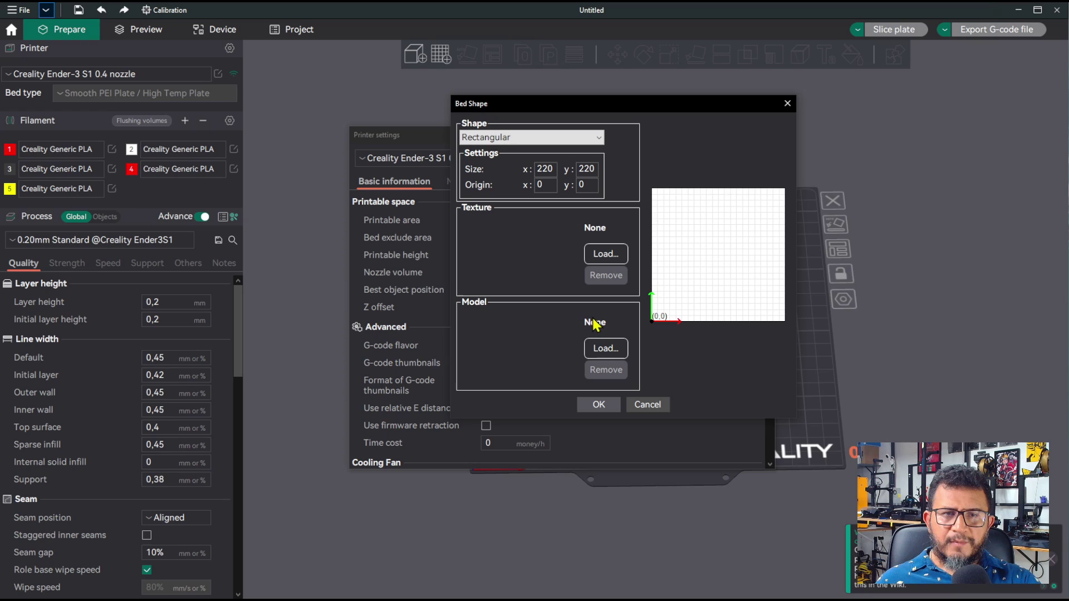
left_click(599, 405)
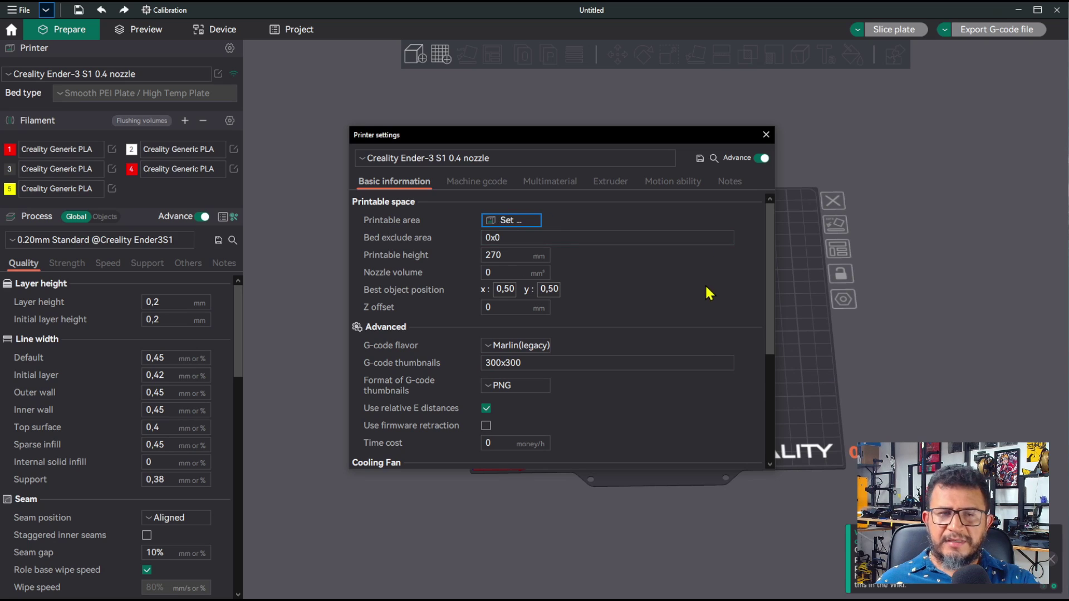
mouse_move(767, 270)
left_mouse_down()
mouse_move(766, 289)
mouse_move(769, 253)
left_mouse_up()
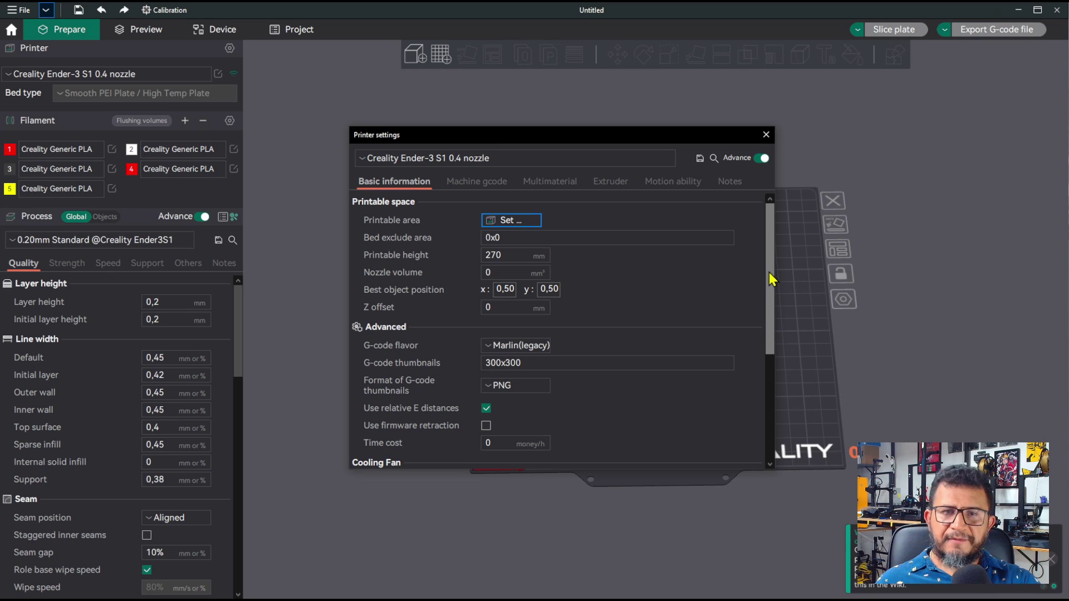
left_click_drag(769, 278, 769, 232)
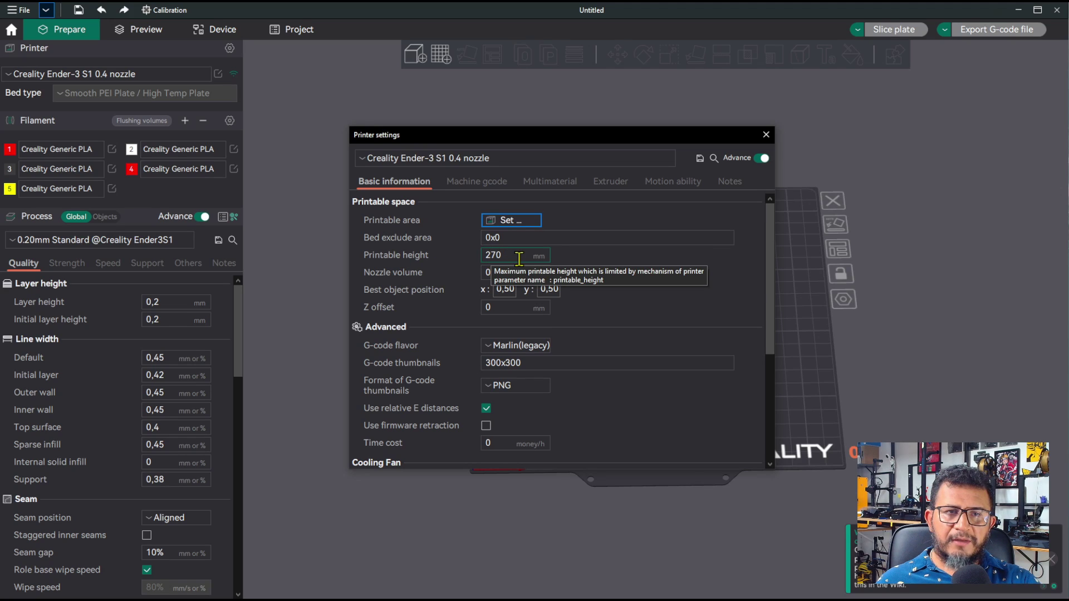
left_click(484, 184)
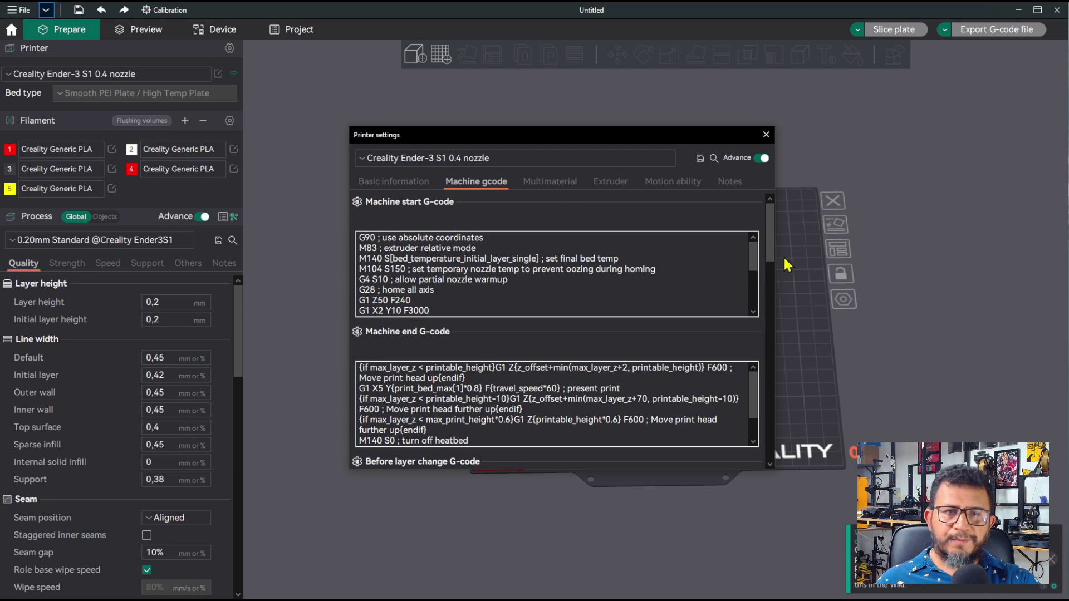
mouse_move(770, 239)
left_mouse_down()
mouse_move(771, 420)
mouse_move(765, 235)
left_mouse_up()
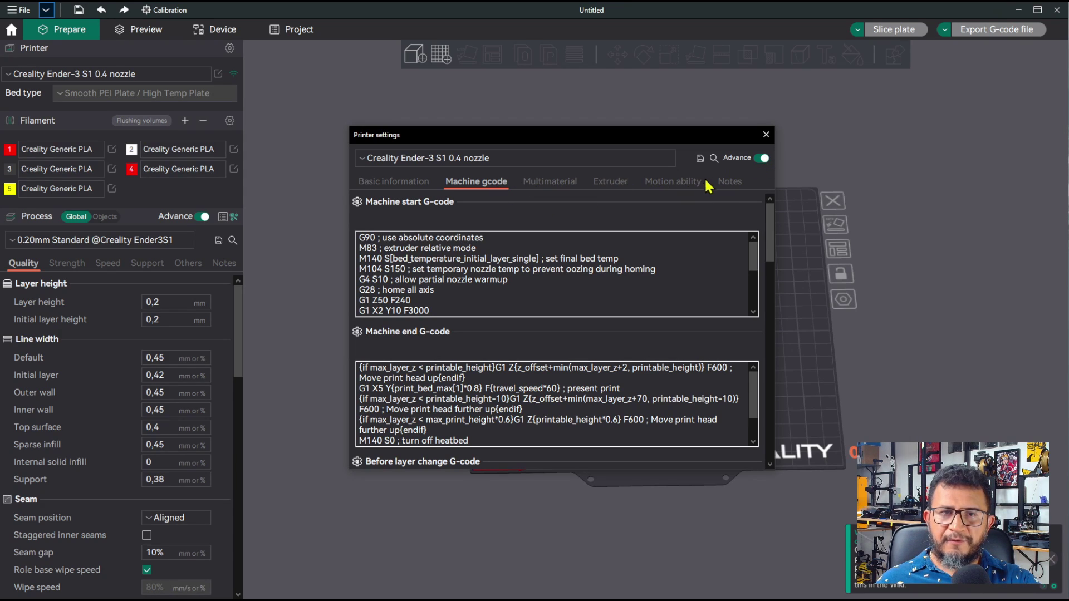
Compare the extruder settings with the advanced options off and on again, and close the printer settings.
left_click(764, 159)
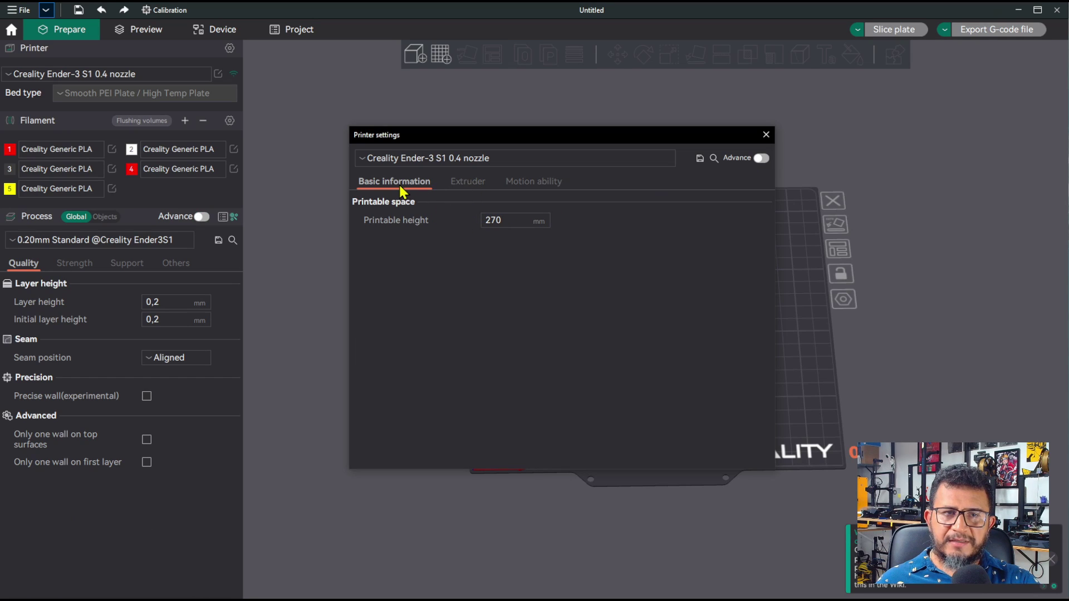
left_click(460, 183)
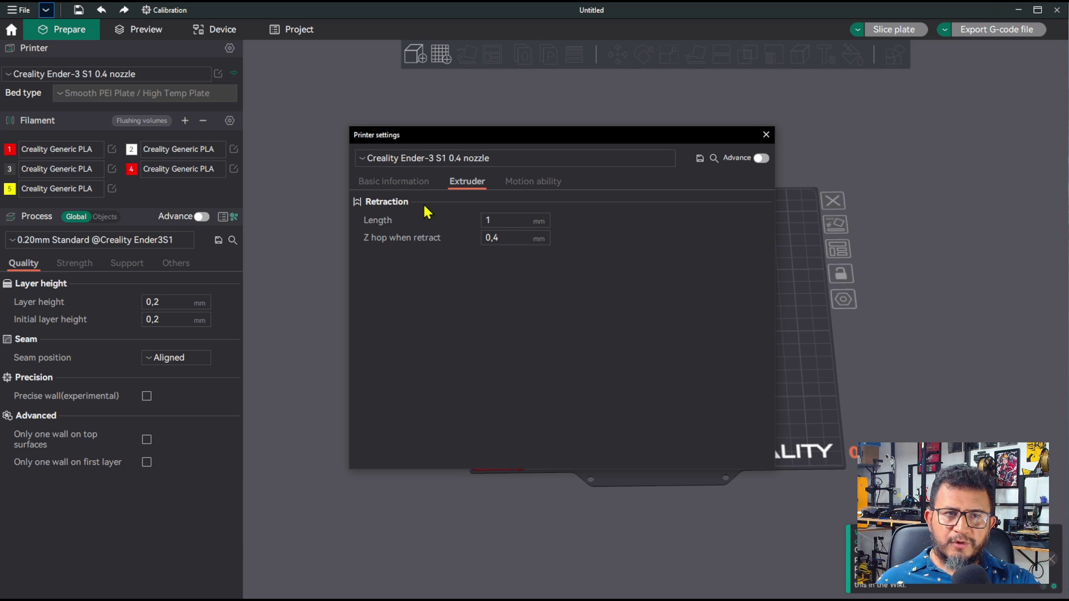
left_click(762, 161)
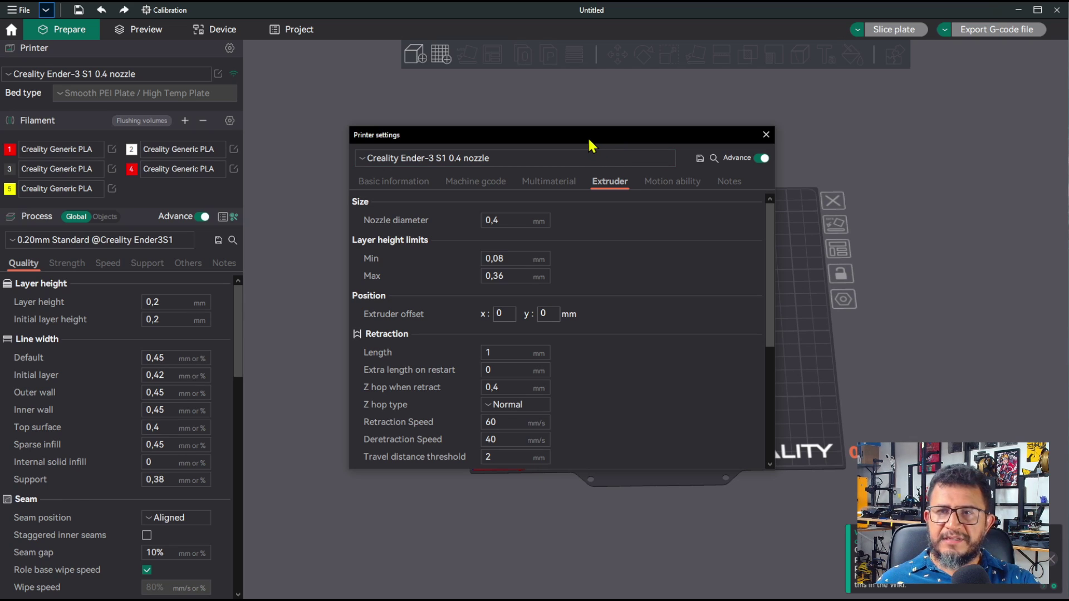
mouse_move(583, 140)
left_mouse_down()
mouse_move(616, 143)
mouse_move(594, 144)
left_mouse_up()
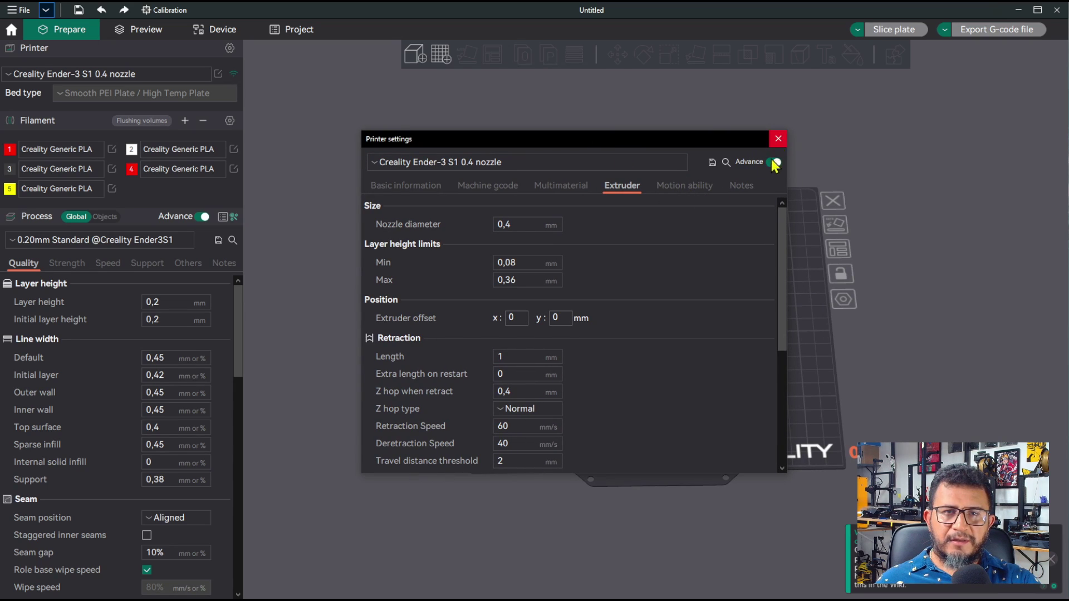
left_click(778, 138)
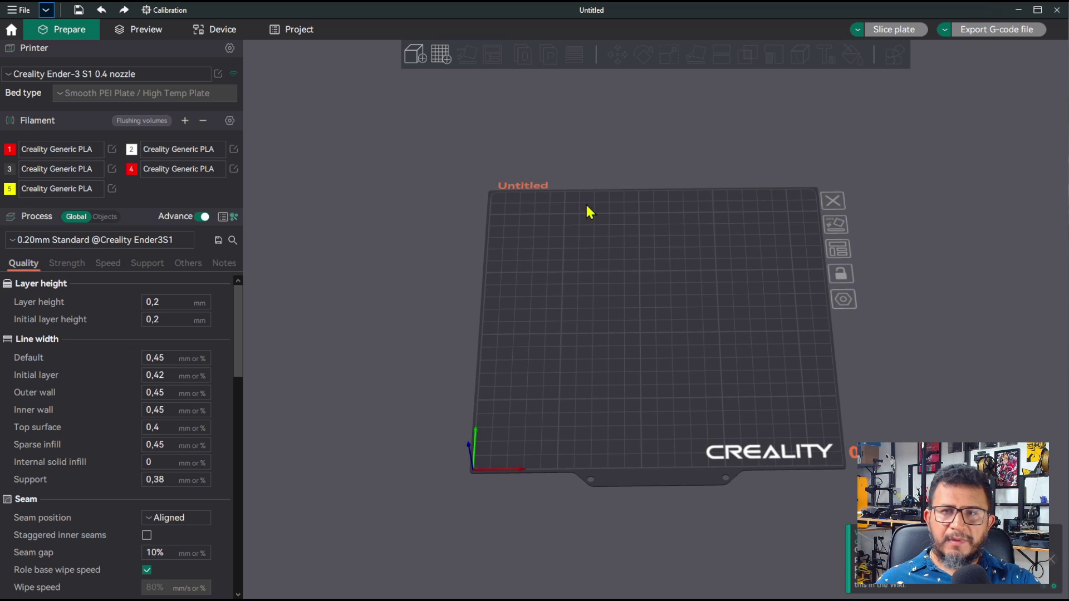
Reopen the printer selection, look through the custom and brand printers on offer, and confirm it without changing the selected printers.
right_click_drag(630, 263, 584, 269)
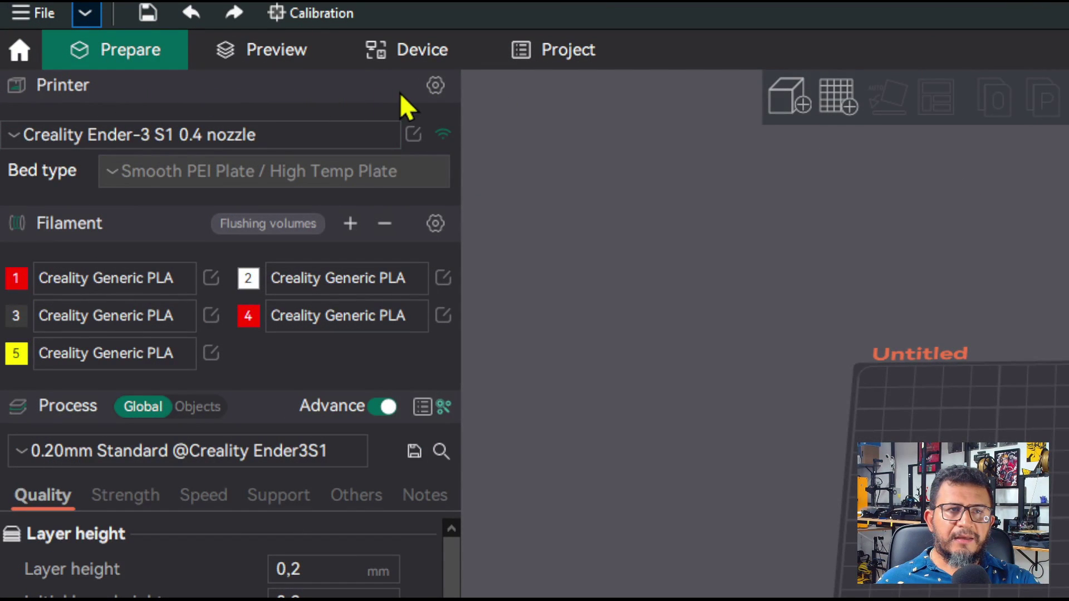
left_click(435, 86)
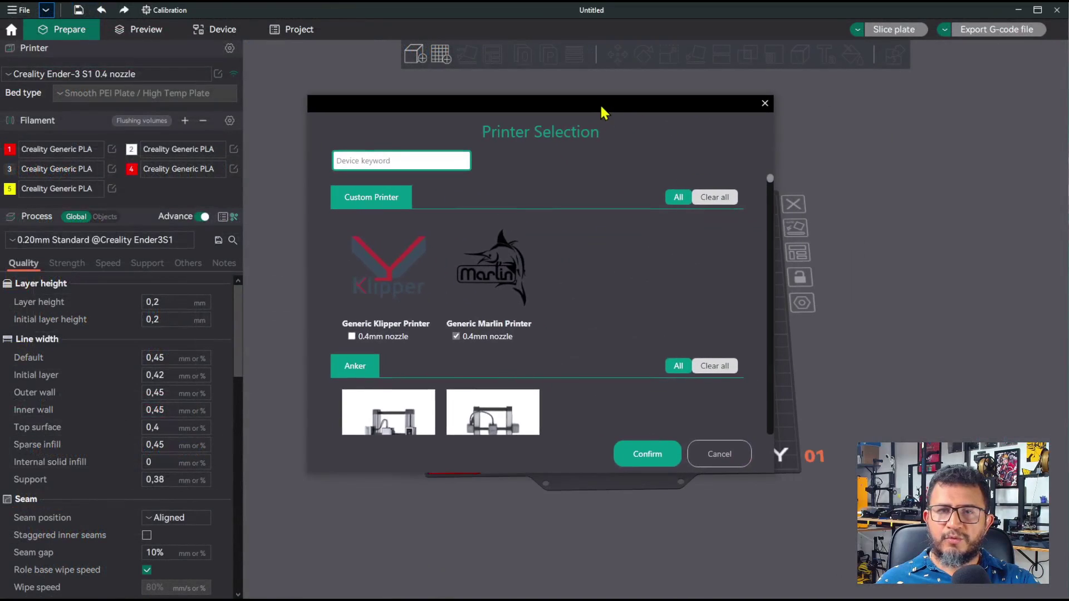
left_click_drag(603, 108, 616, 114)
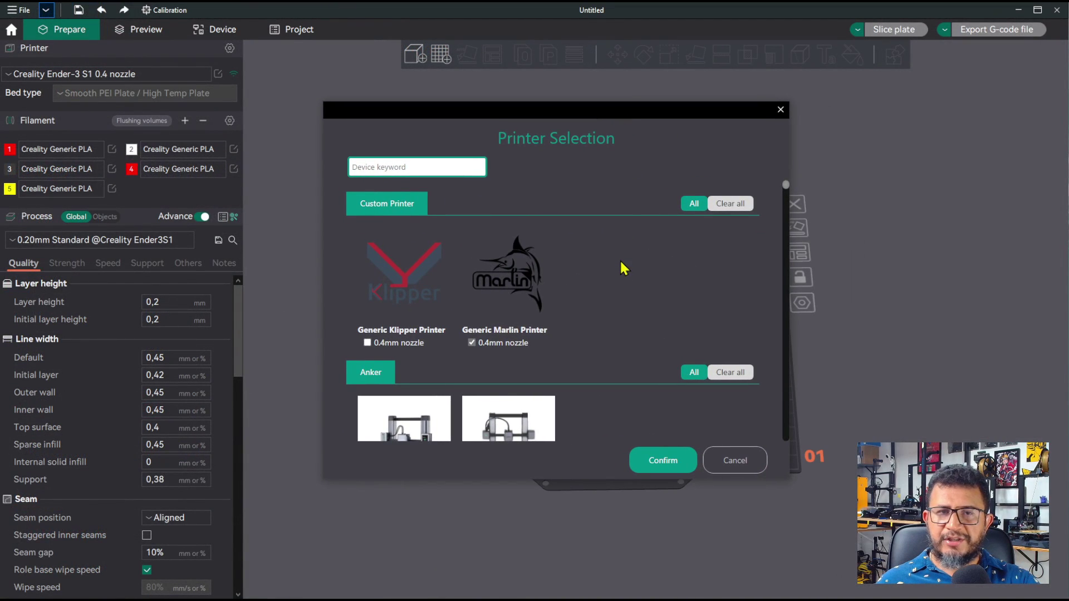
scroll(624, 273, "down", 1)
scroll(623, 273, "down", 3)
scroll(640, 277, "up", 5)
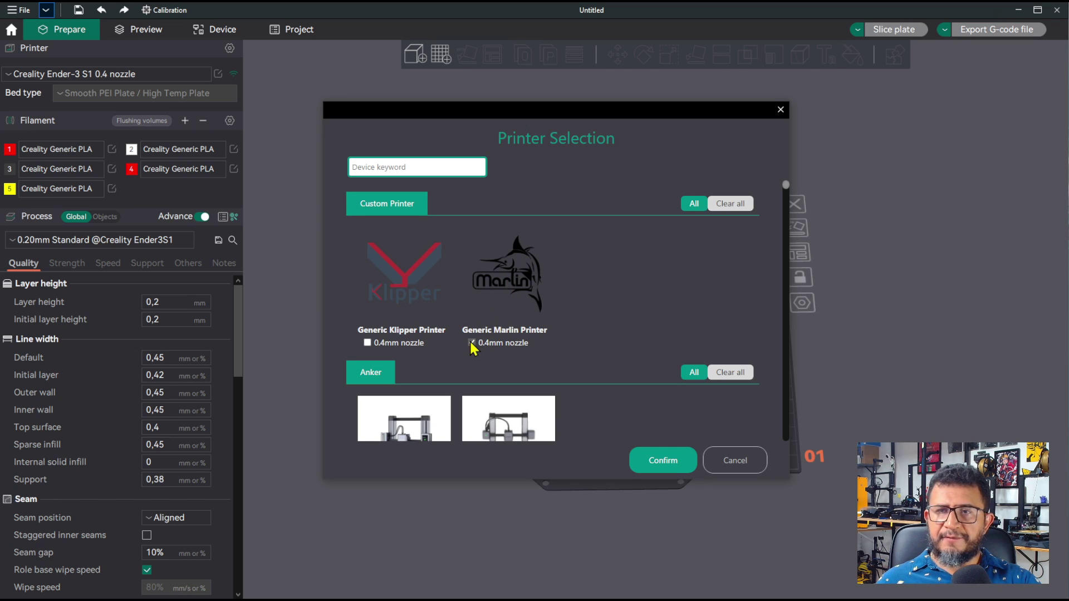
left_click(663, 461)
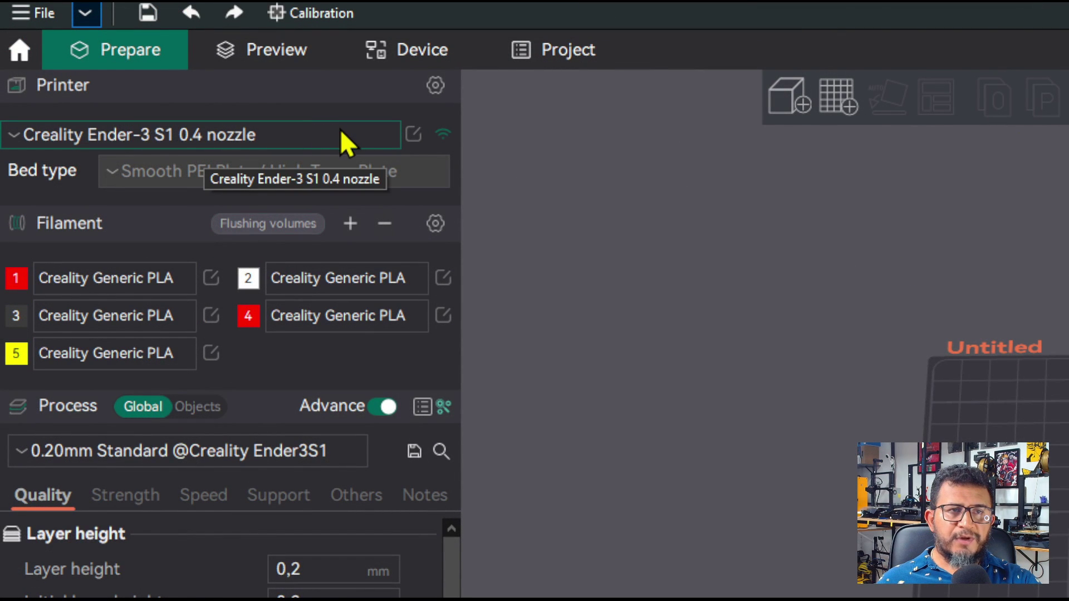
Switch the printer to the MyMarlin 0.4 nozzle preset and open its printer settings.
left_click(308, 148)
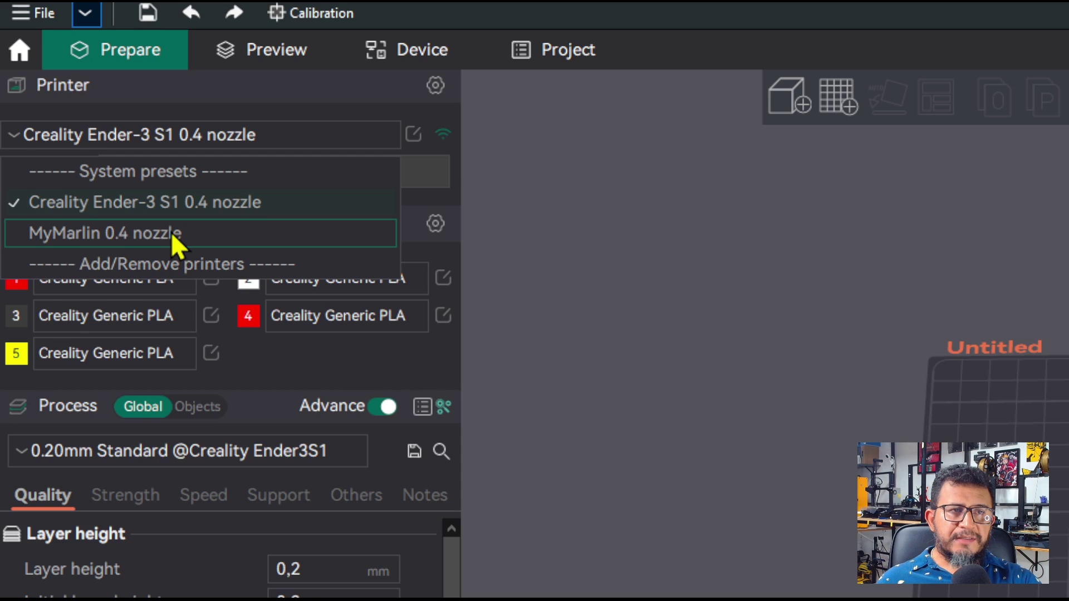
left_click(192, 233)
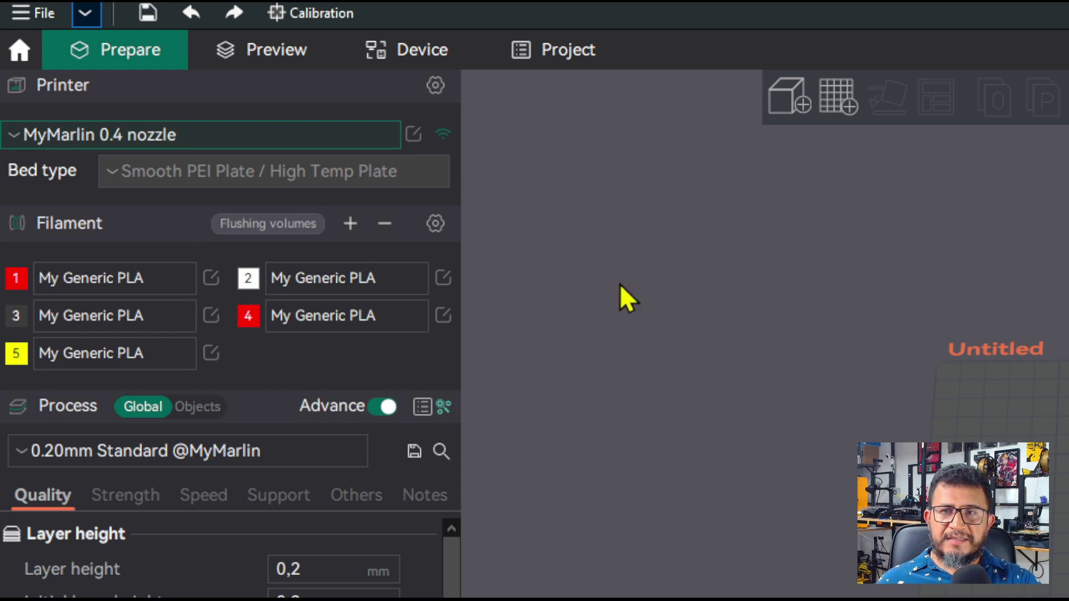
left_click(415, 138)
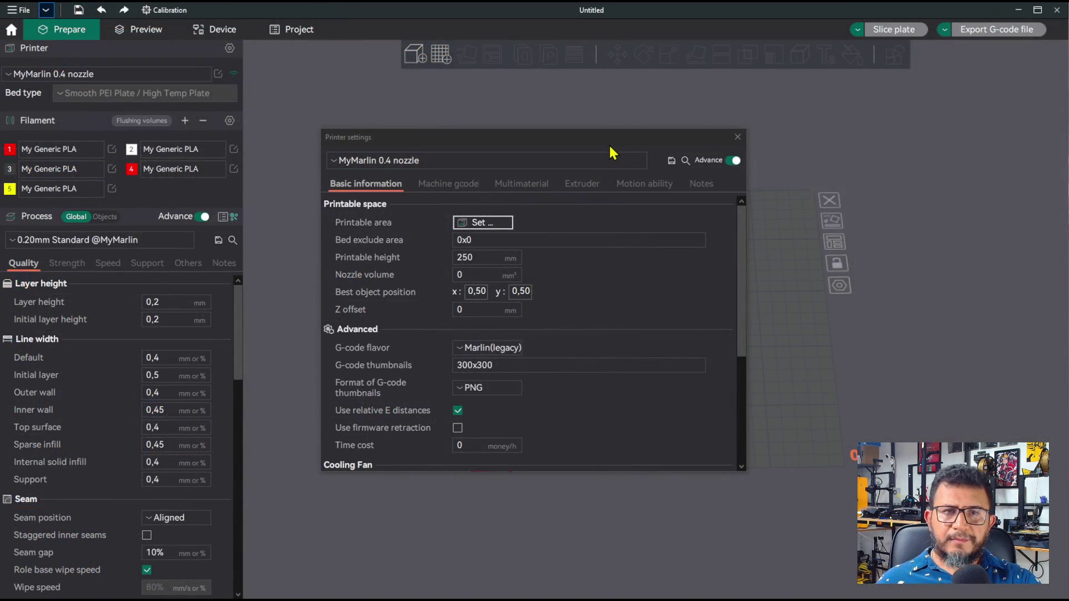
left_click_drag(615, 144, 661, 148)
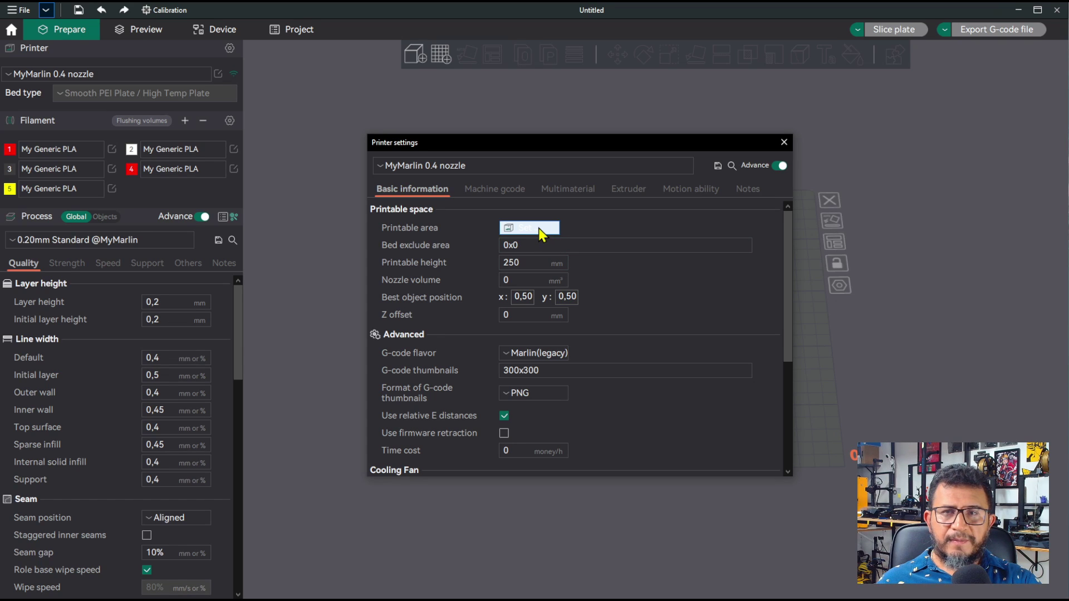
Compare the MyMarlin printer's basic information with the advanced options off and on again.
left_click(781, 164)
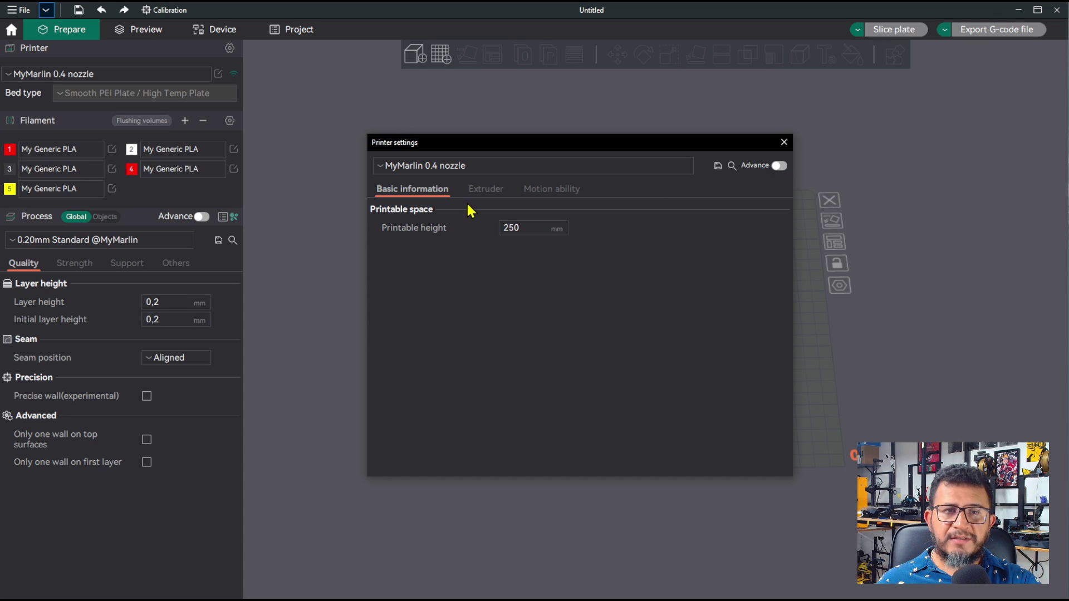
left_click(780, 166)
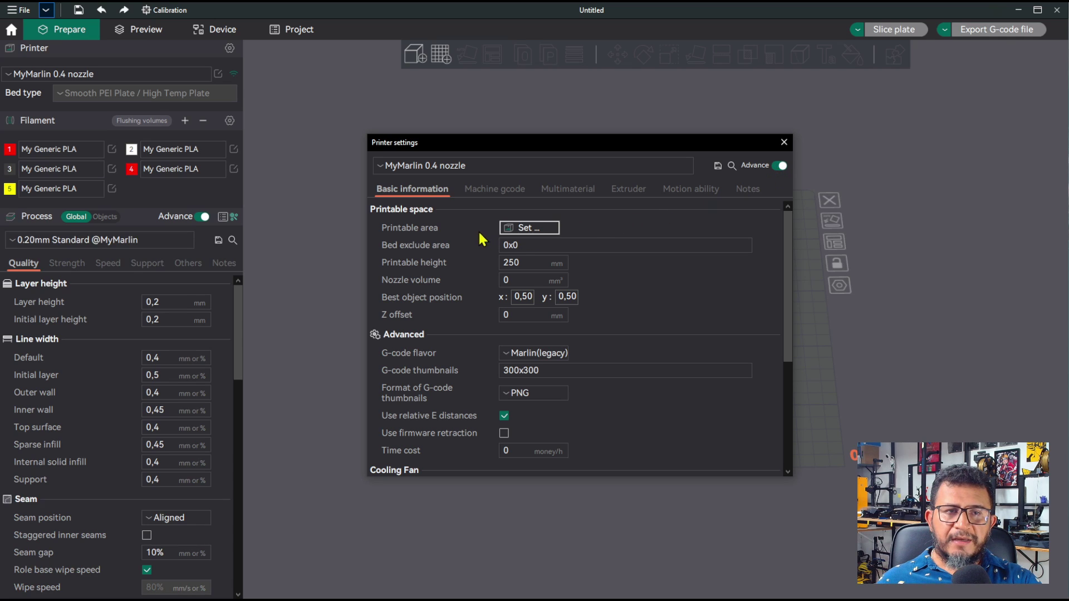
Set the printable area to a rectangular bed of 300 by 300 mm and confirm the bed shape.
left_click(527, 229)
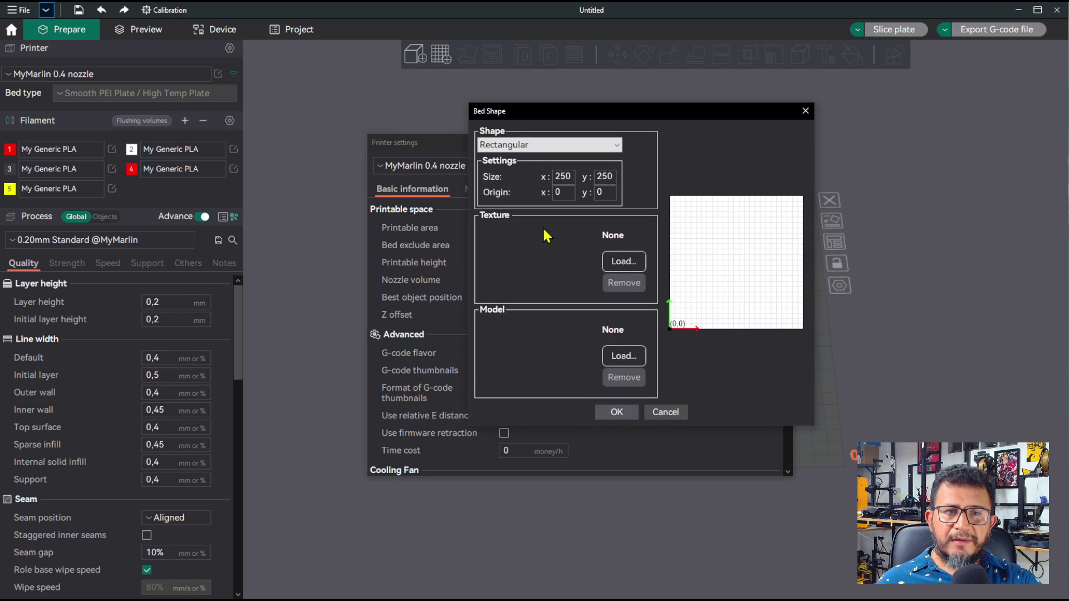
left_click_drag(683, 111, 807, 155)
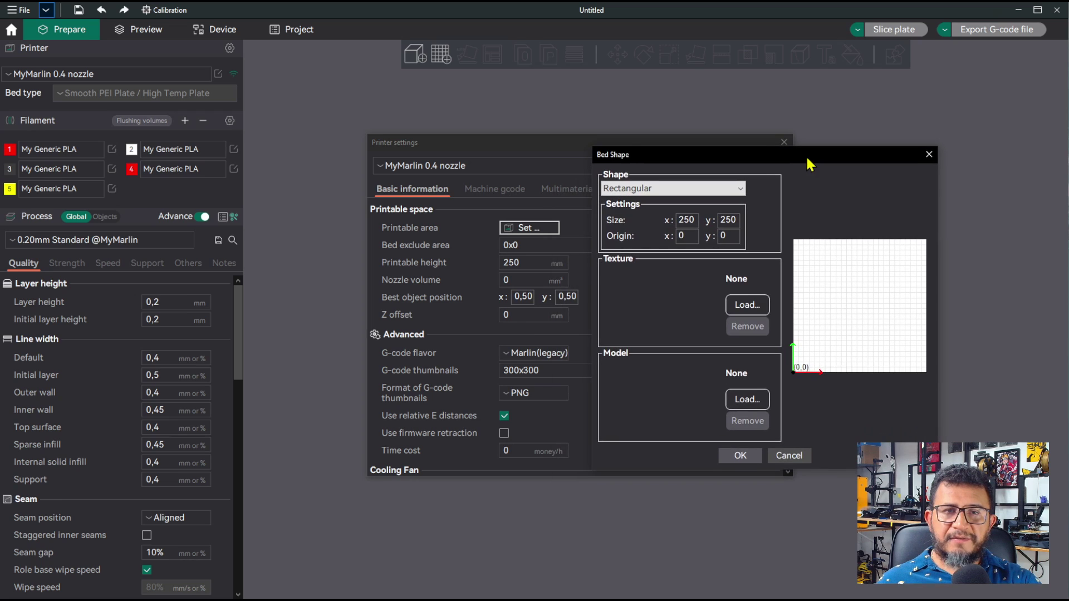
left_click(740, 189)
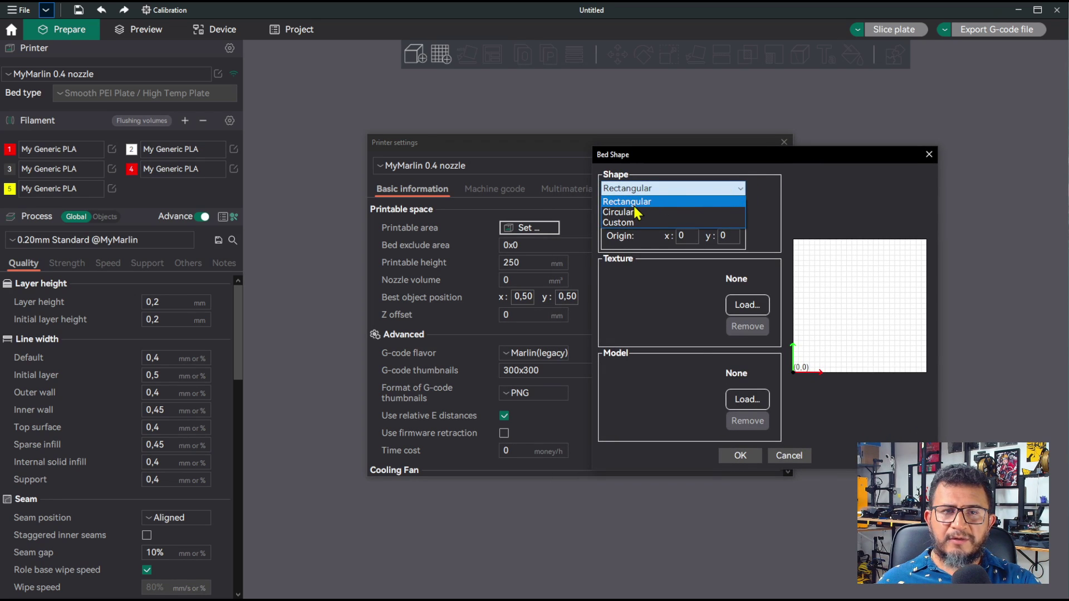
left_click(678, 187)
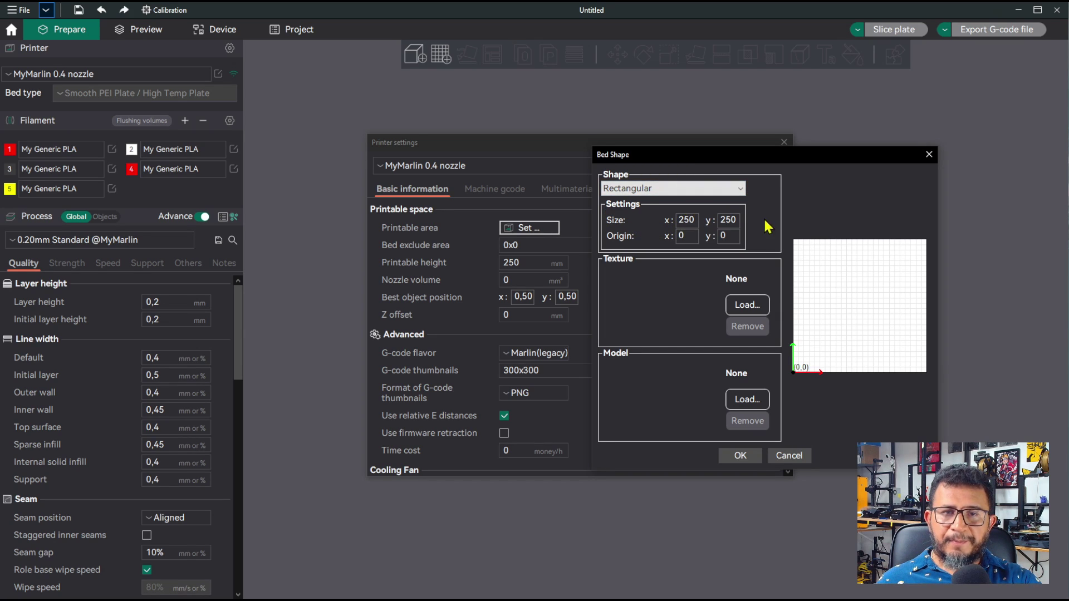
double_click(683, 220)
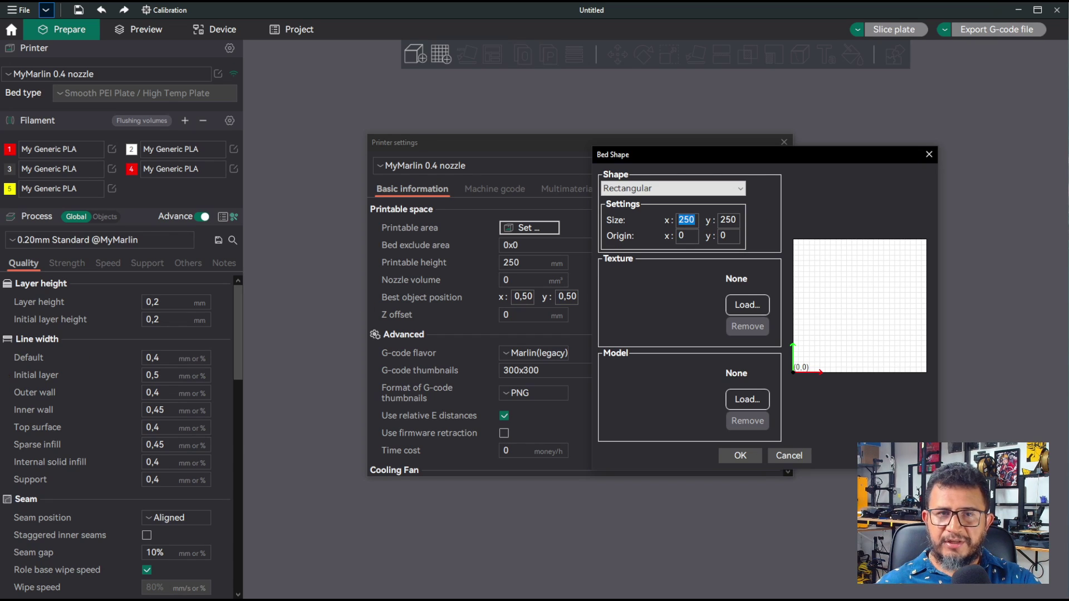
type("300")
key("Tab")
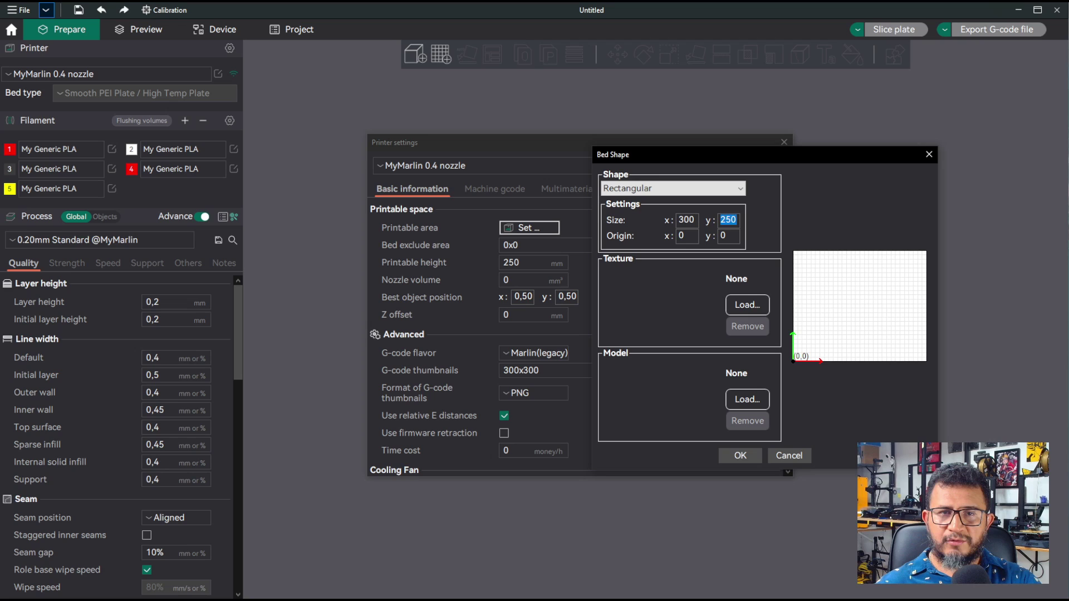
type("300")
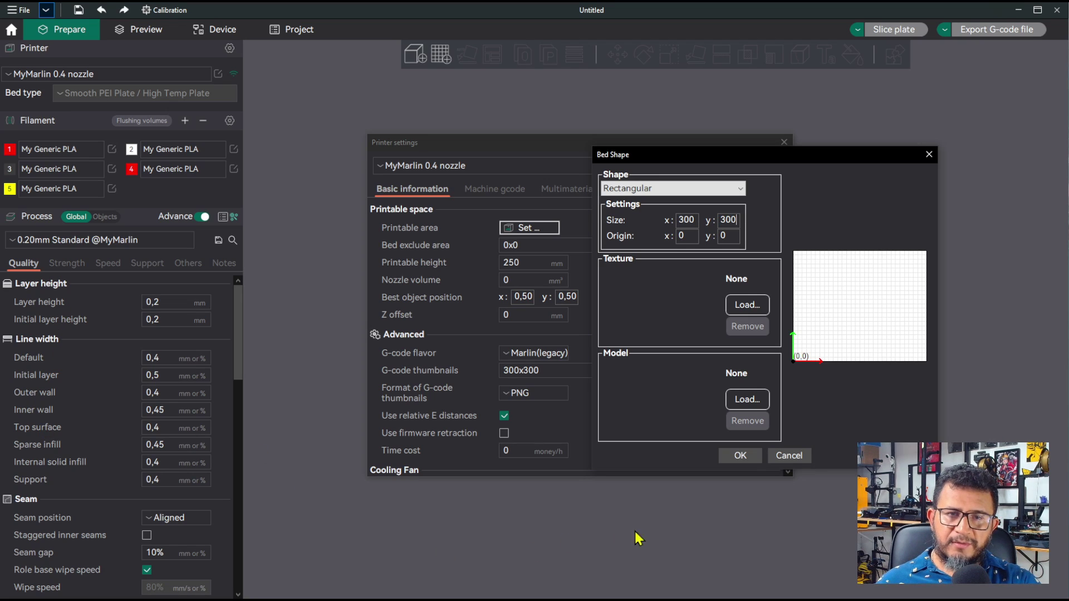
left_click(743, 456)
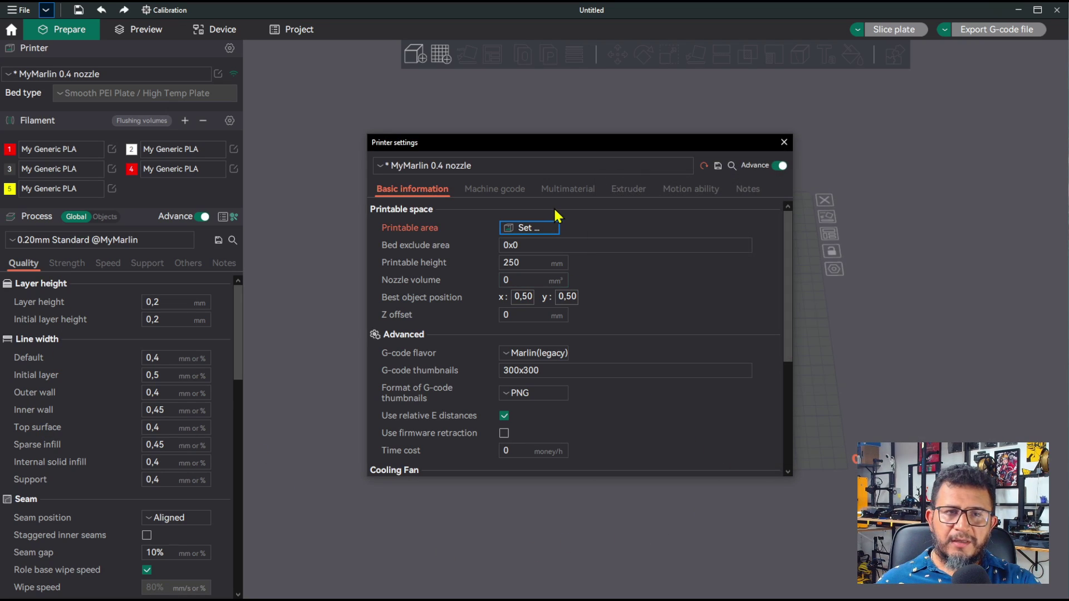
Set the printable height to 300 mm.
left_click(529, 265)
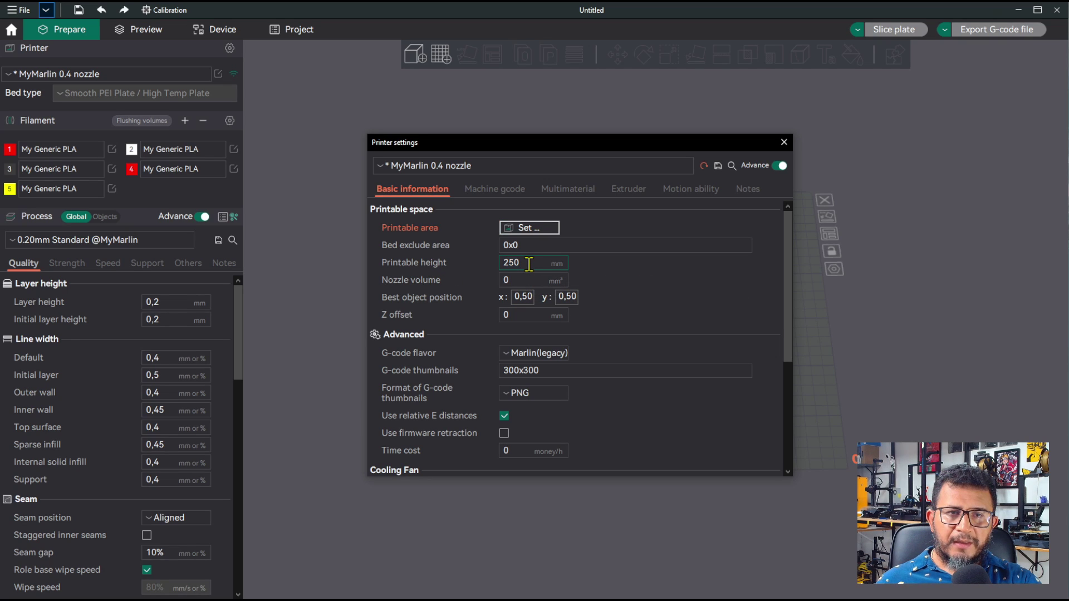
double_click(529, 265)
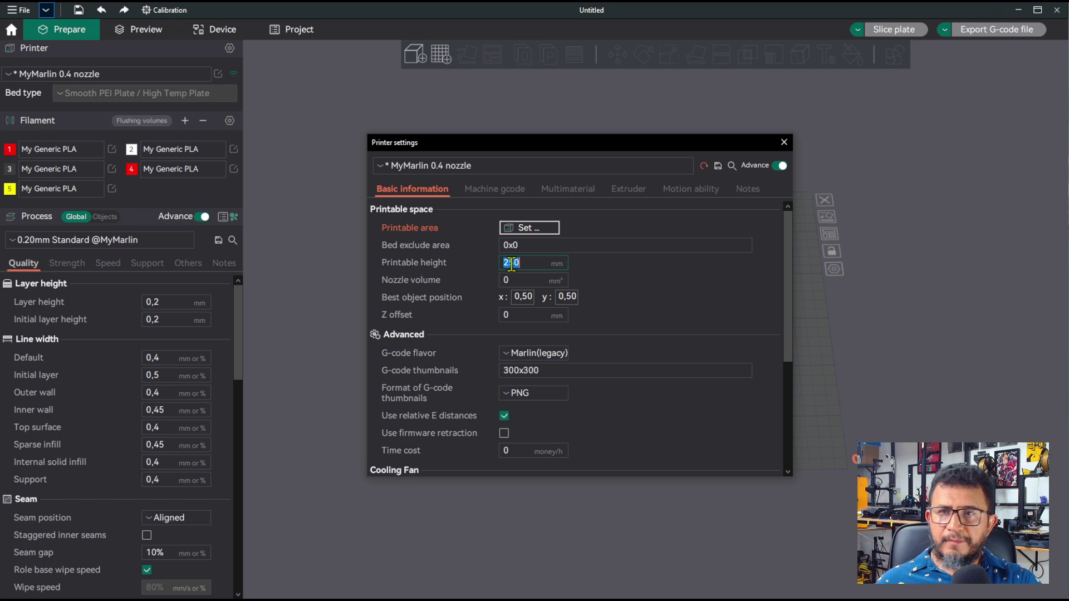
type("300")
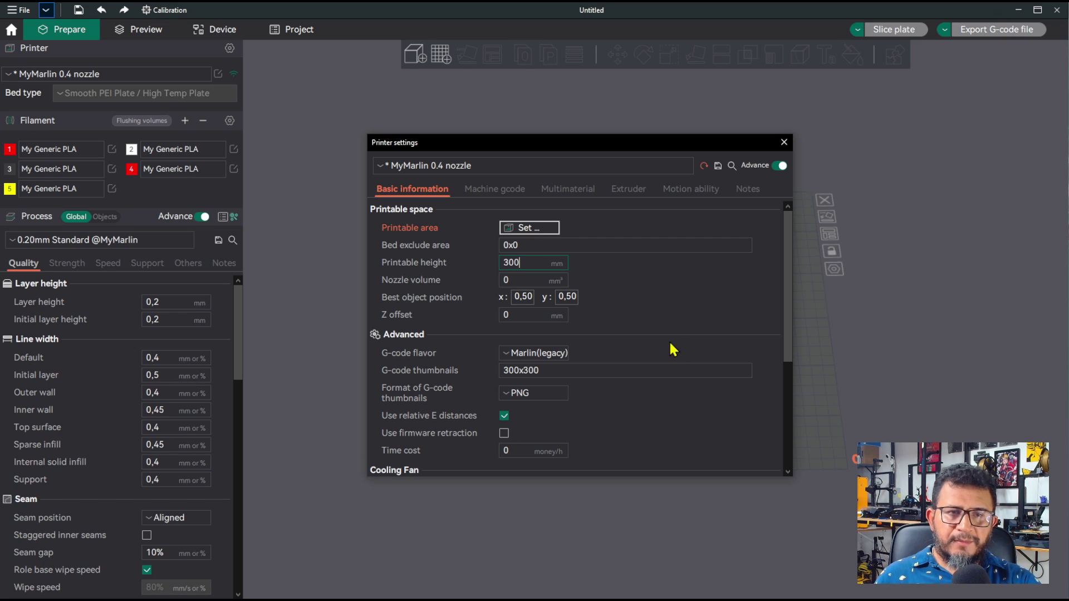
left_click_drag(786, 252, 789, 213)
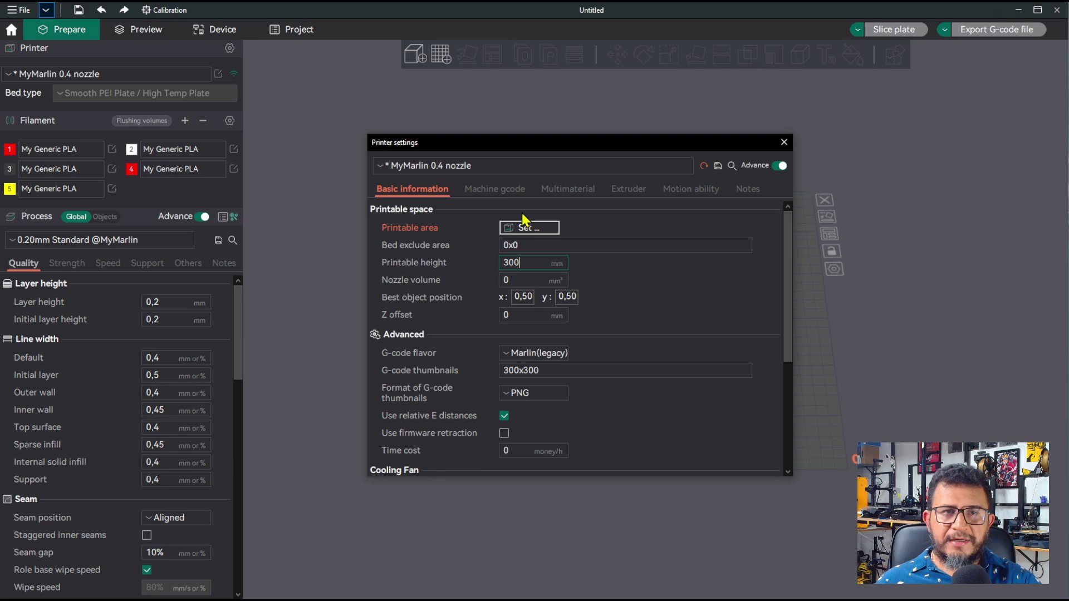
Examine the machine start, machine end and before-layer-change G-code of the MyMarlin printer.
left_click(498, 192)
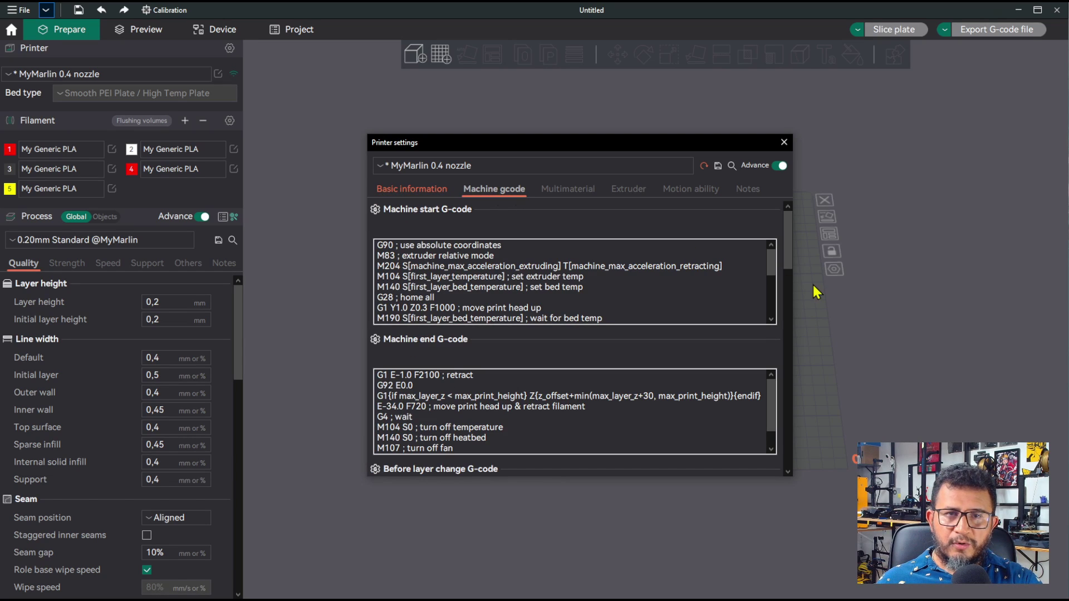
mouse_move(790, 247)
left_mouse_down()
mouse_move(790, 261)
mouse_move(792, 234)
mouse_move(790, 313)
mouse_move(798, 247)
left_mouse_up()
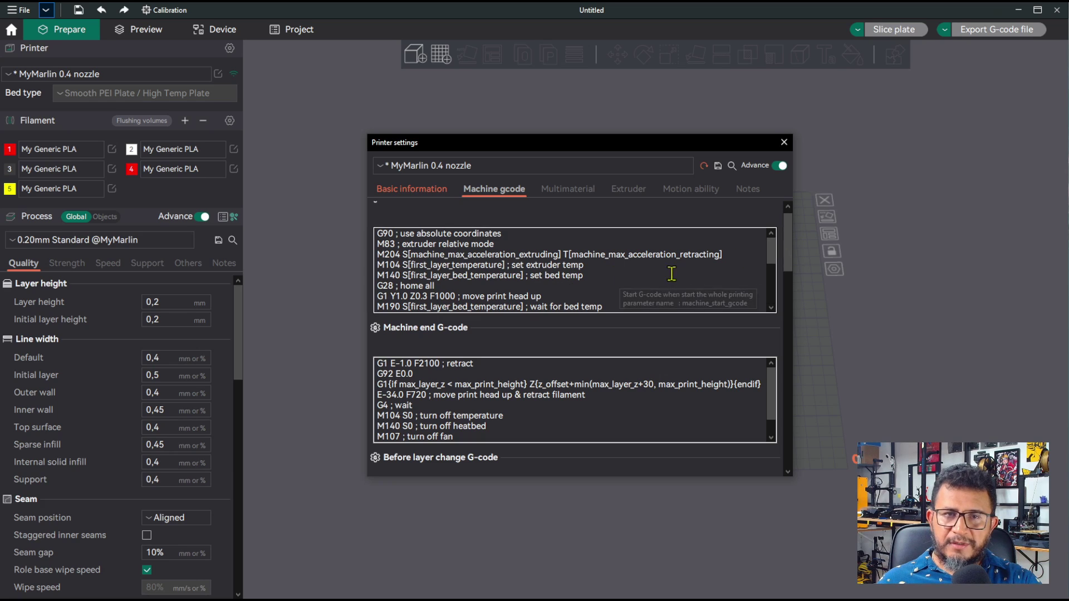
left_click_drag(772, 260, 784, 241)
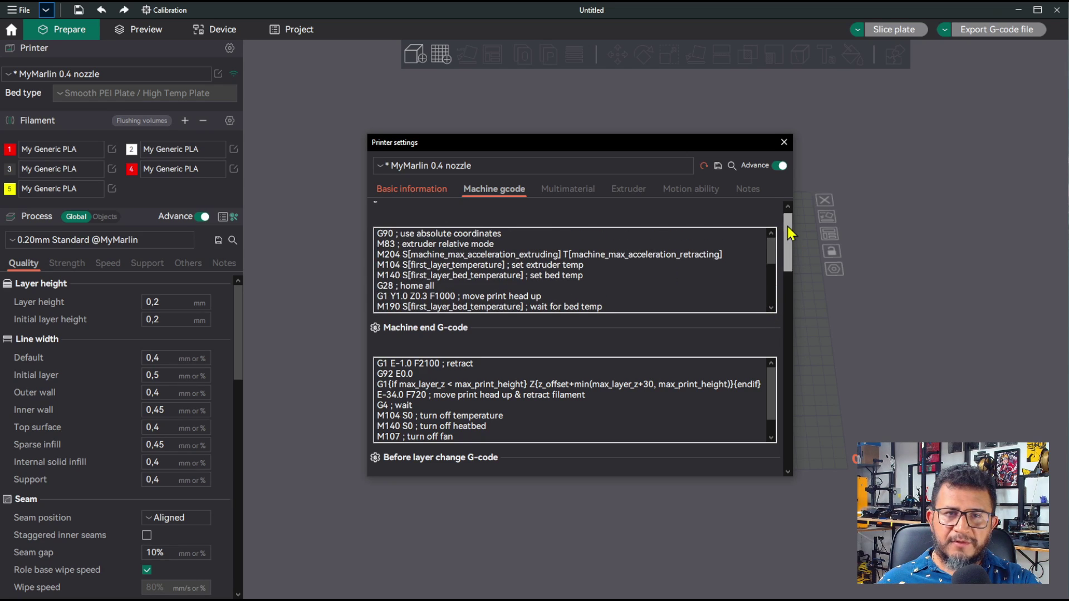
scroll(788, 220, "up", 1)
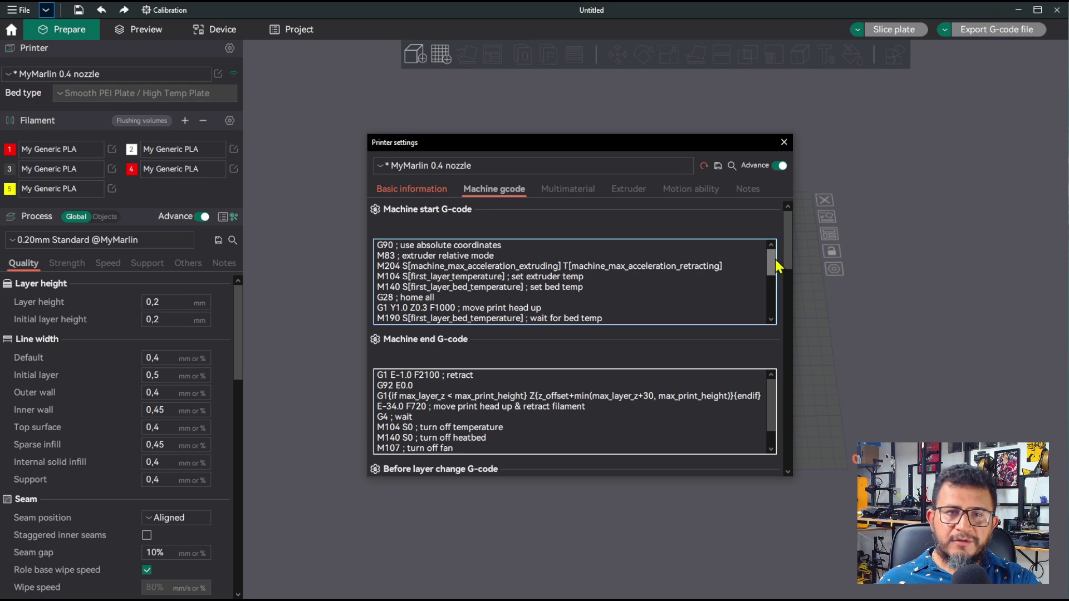
scroll(786, 267, "down", 3)
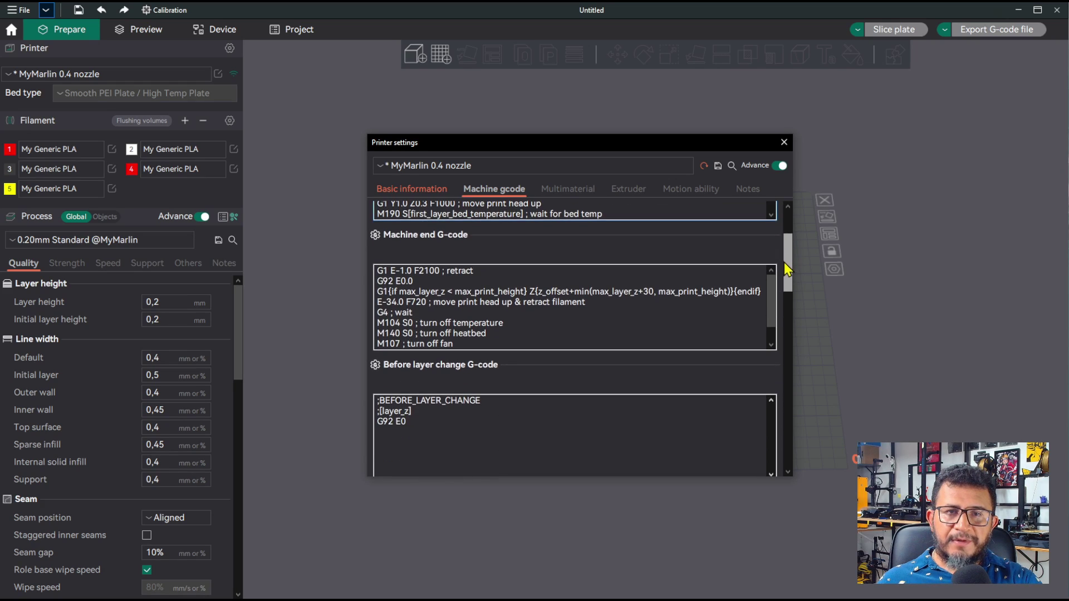
left_click_drag(787, 269, 791, 225)
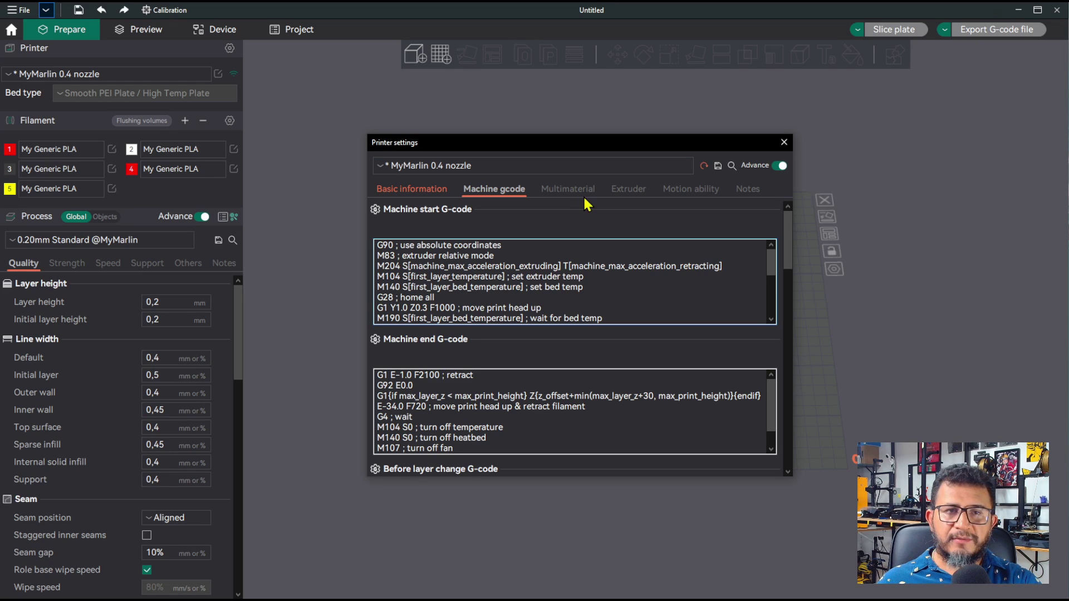
Review the extruder's nozzle size, layer height limits and retraction settings, and close the printer settings.
left_click(625, 191)
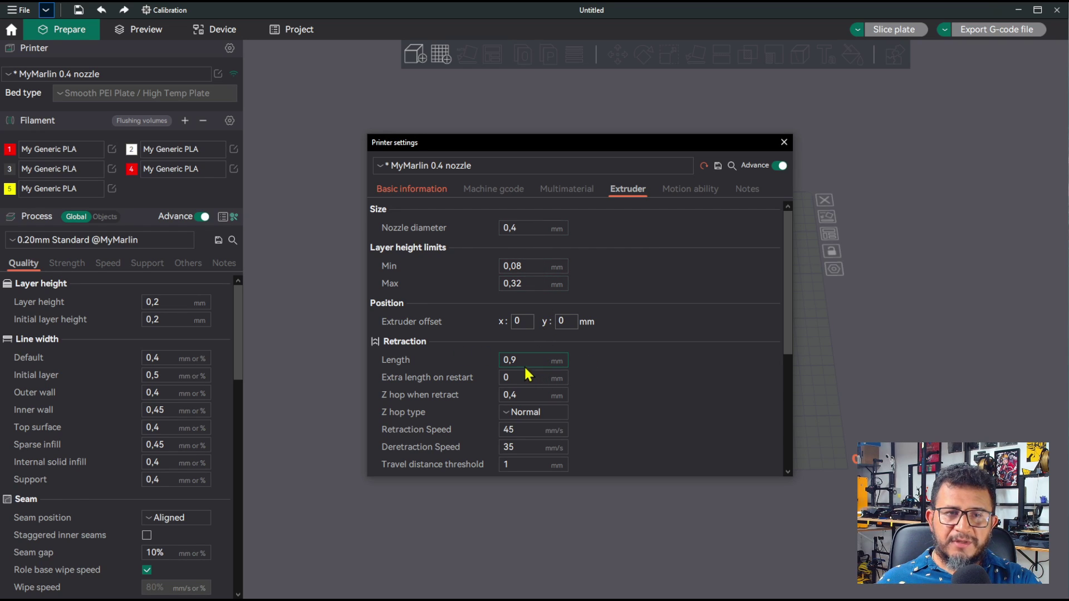
scroll(788, 312, "down", 3)
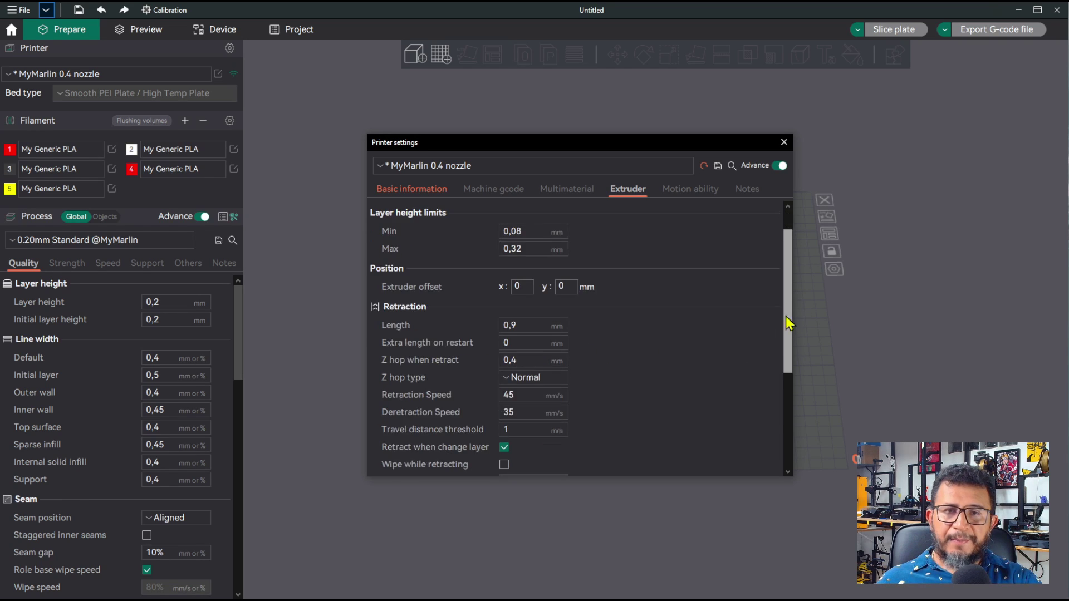
scroll(787, 312, "up", 3)
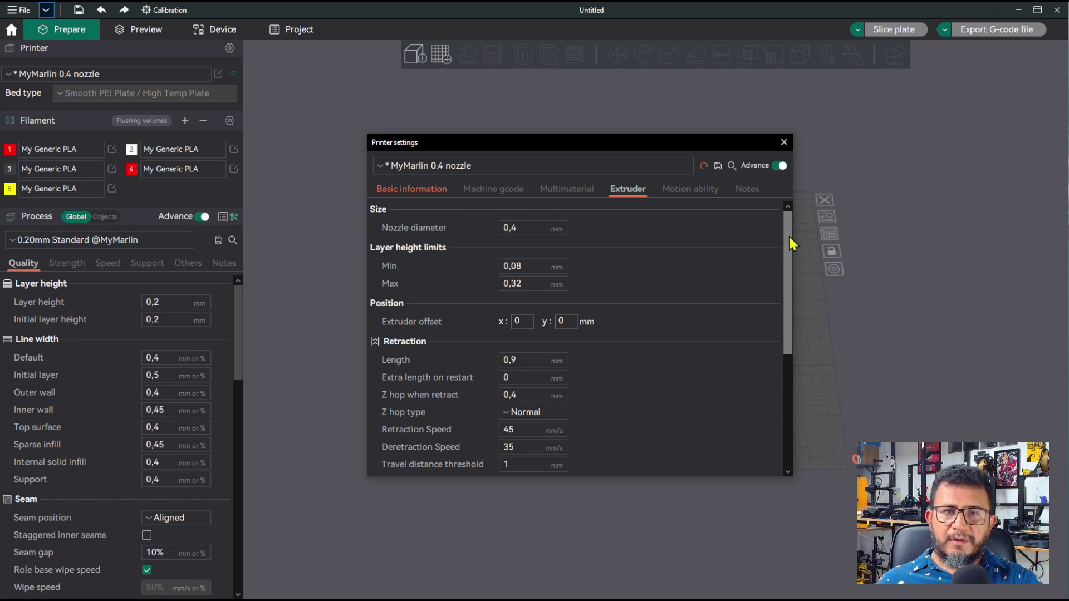
mouse_move(790, 239)
left_mouse_down()
mouse_move(792, 253)
mouse_move(790, 227)
left_mouse_up()
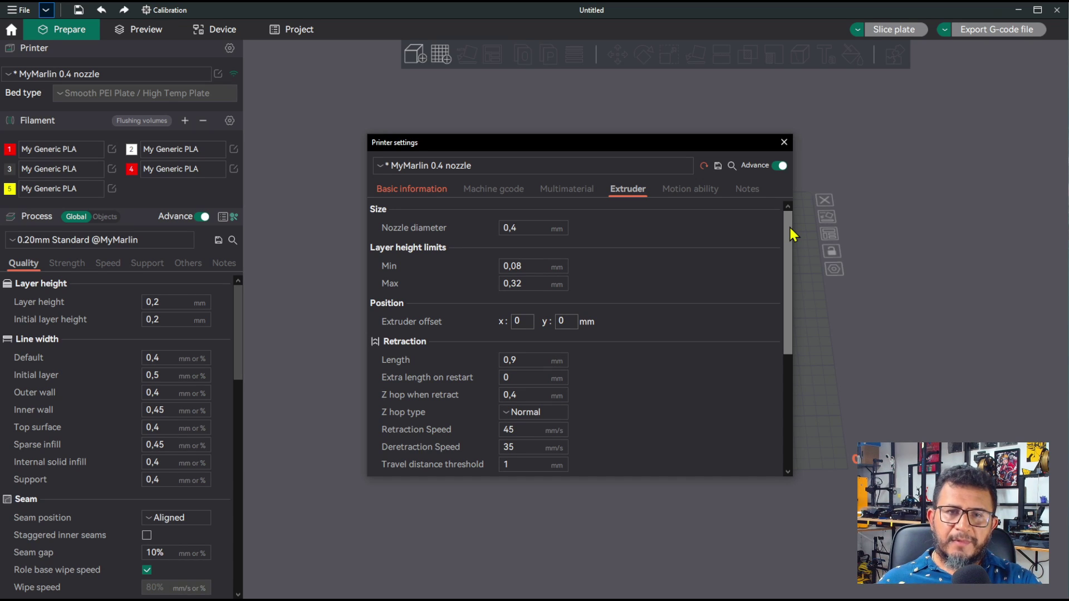
mouse_move(789, 230)
left_mouse_down()
mouse_move(788, 311)
mouse_move(793, 219)
mouse_move(790, 254)
mouse_move(790, 233)
left_mouse_up()
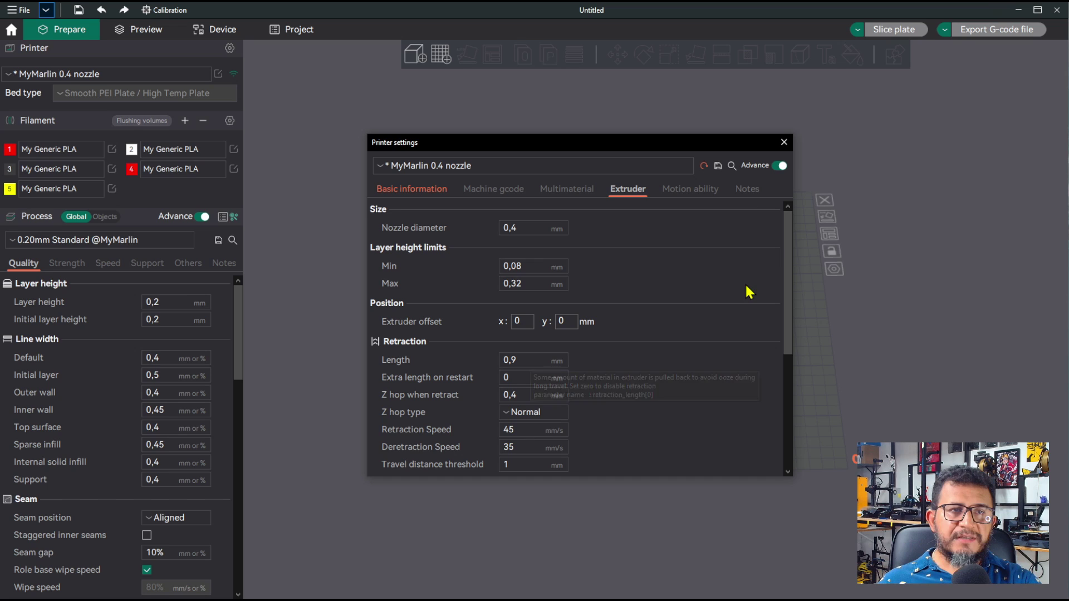
left_click_drag(786, 263, 790, 293)
scroll(793, 299, "down", 1)
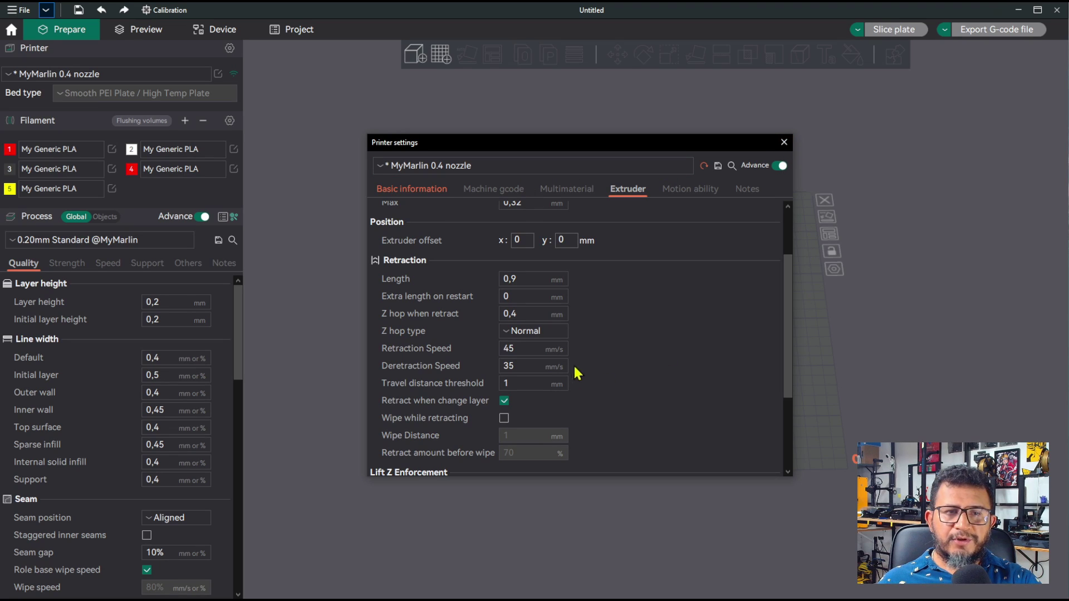
left_click(784, 143)
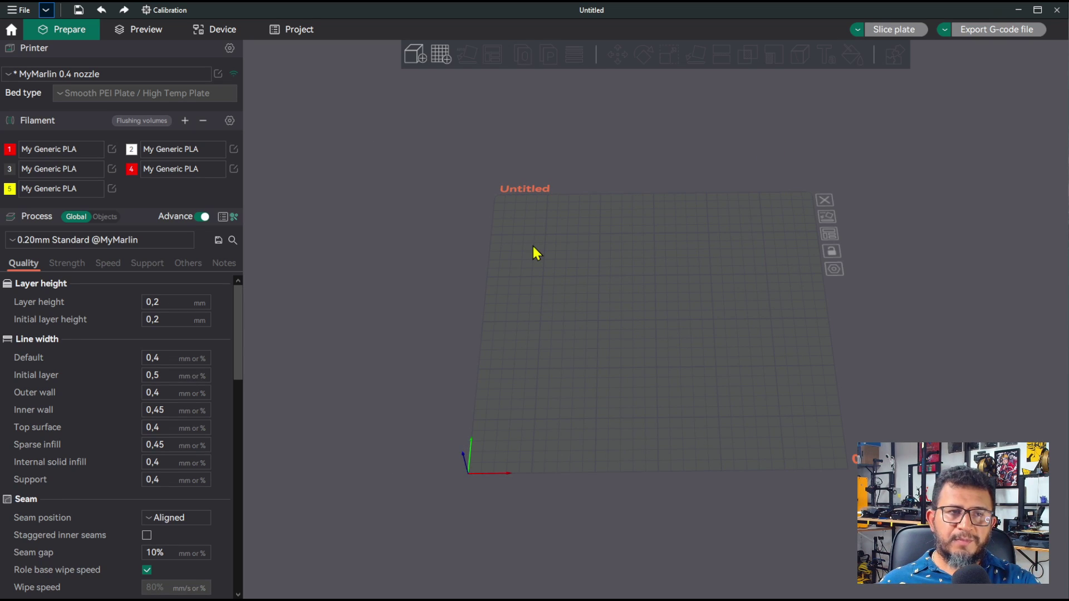
left_click_drag(670, 327, 692, 347)
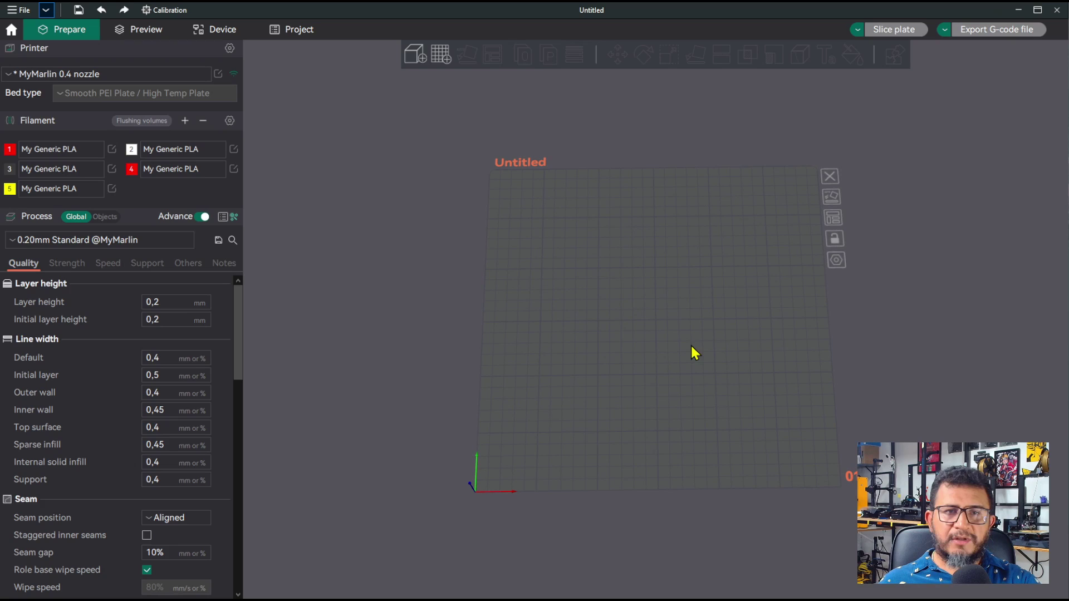